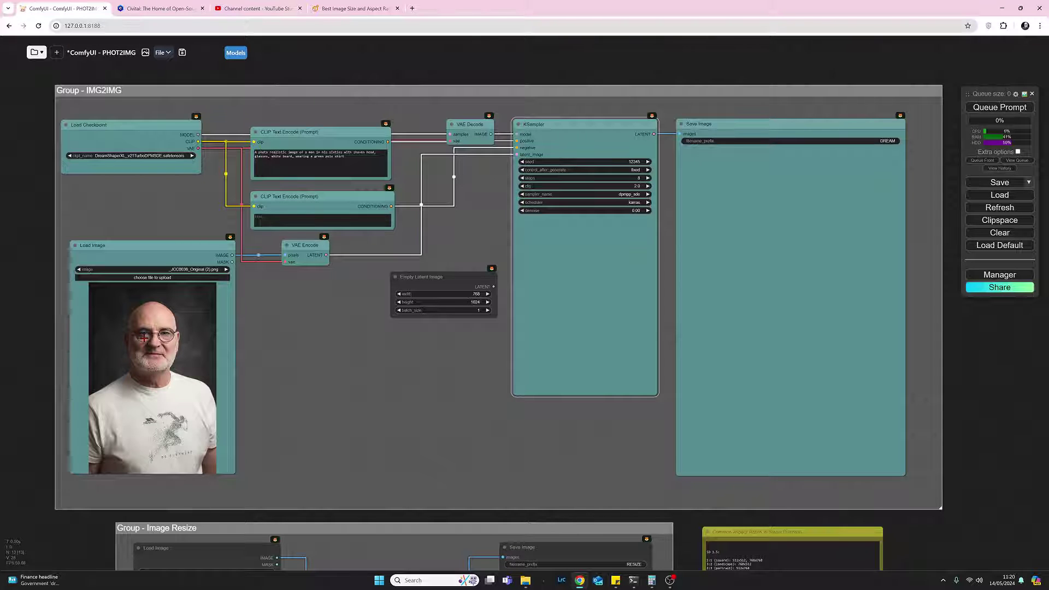
# View the portrait from the IMG2IMG Load Image node at full size in its own browser tab, and close that tab.
pyautogui.rightClick(144, 337)
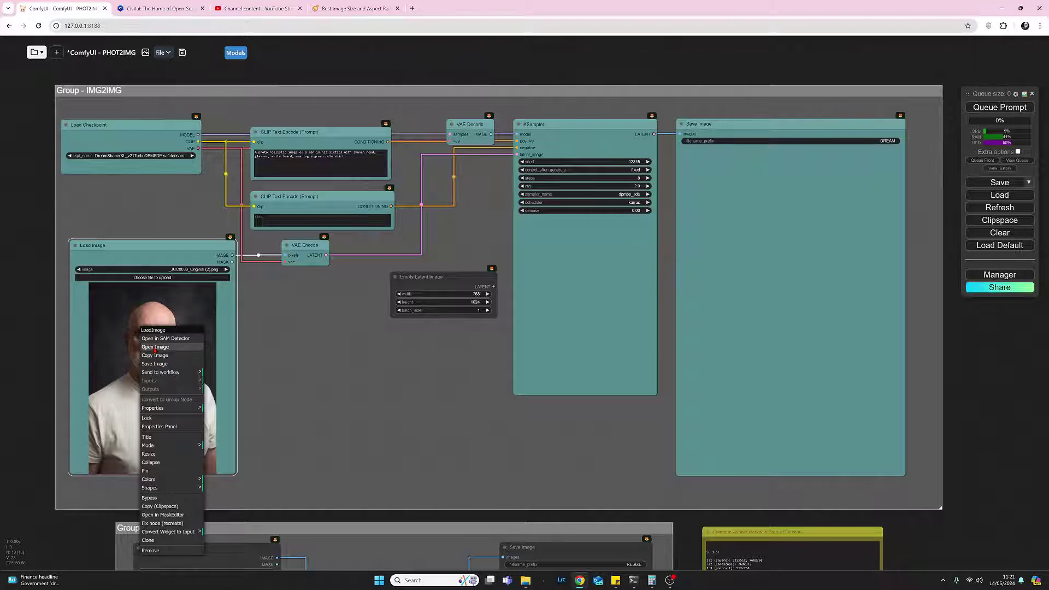
pyautogui.click(155, 348)
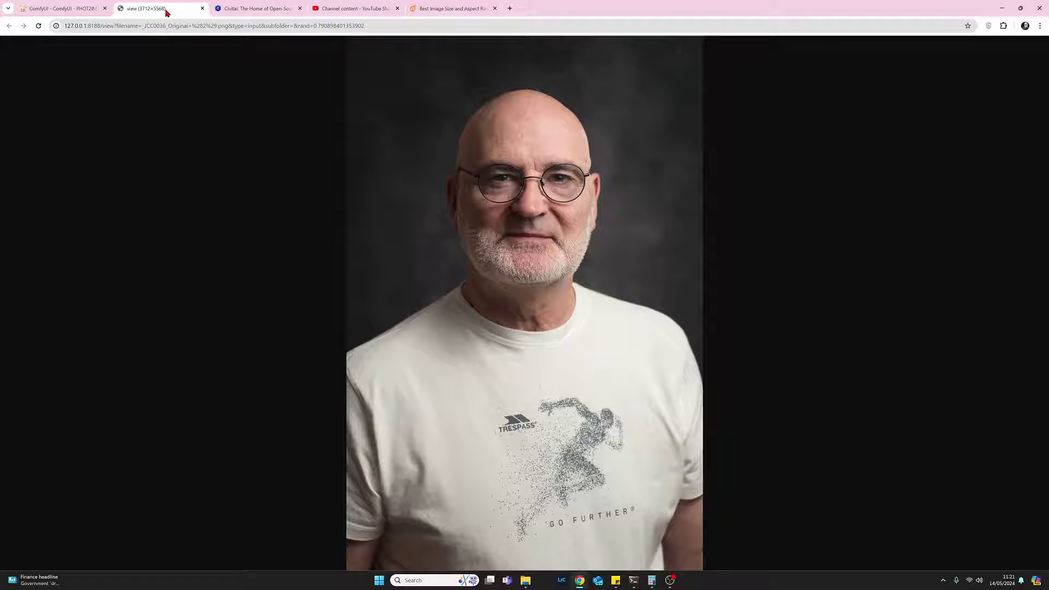
pyautogui.click(202, 9)
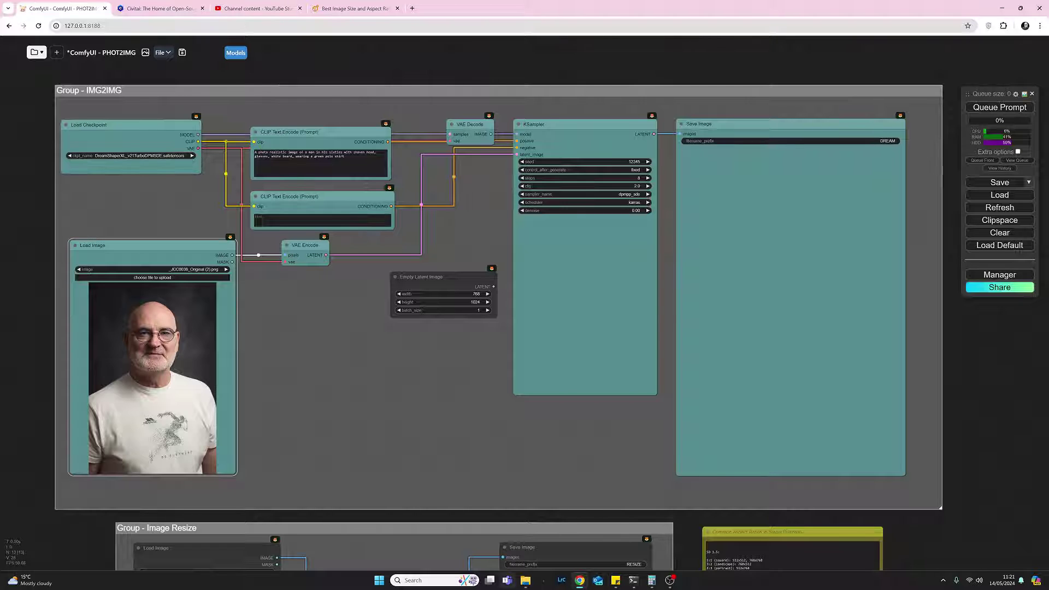
# Switch to File Explorer and inspect the detailed file properties of _JCC0036_Original.png in the Demo folder under Pictures.
pyautogui.click(525, 580)
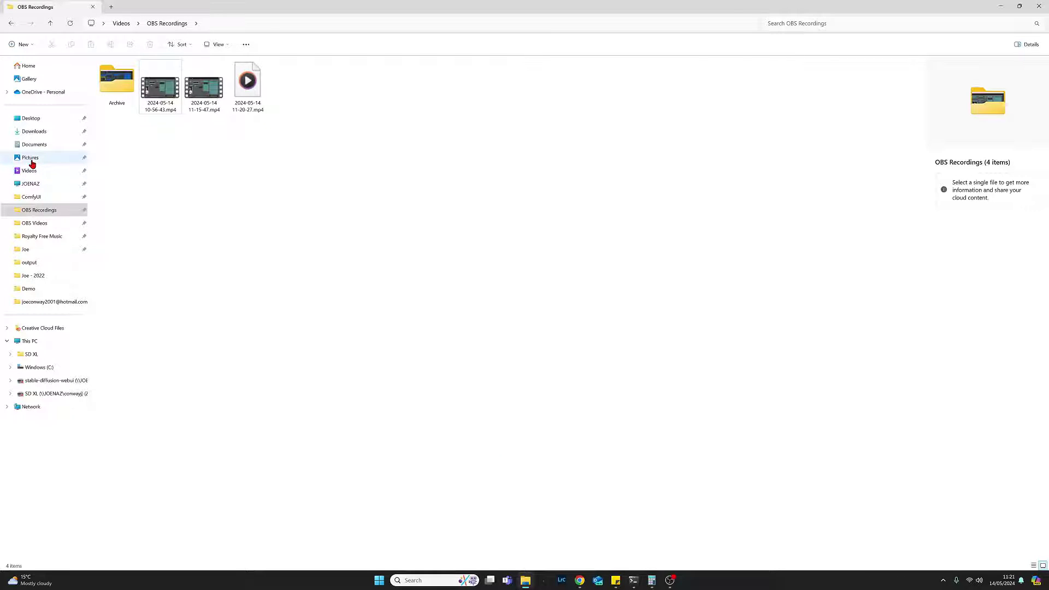
pyautogui.click(30, 158)
pyautogui.doubleClick(205, 90)
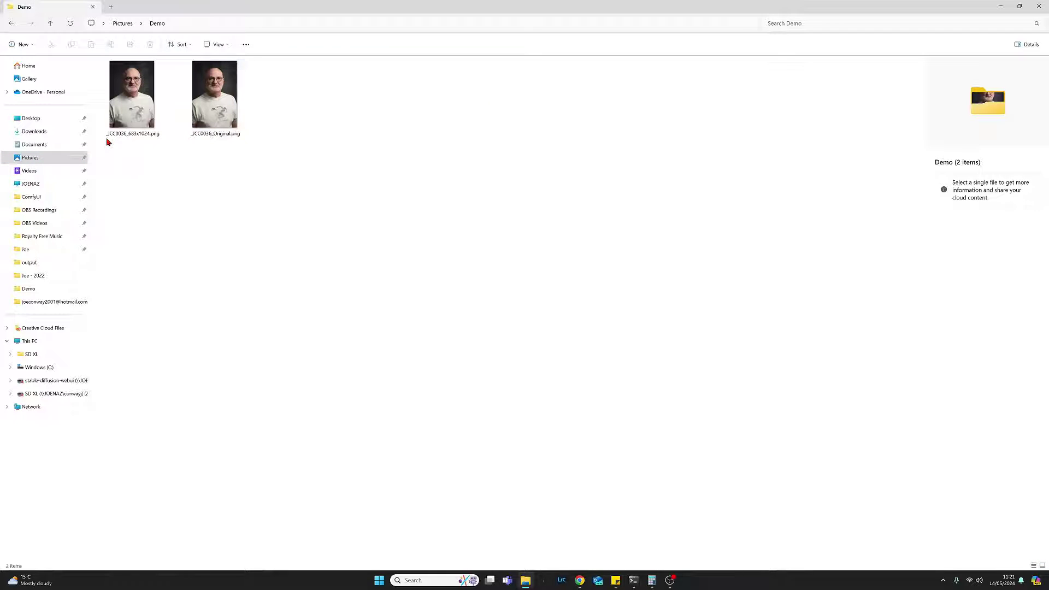
pyautogui.moveTo(217, 102)
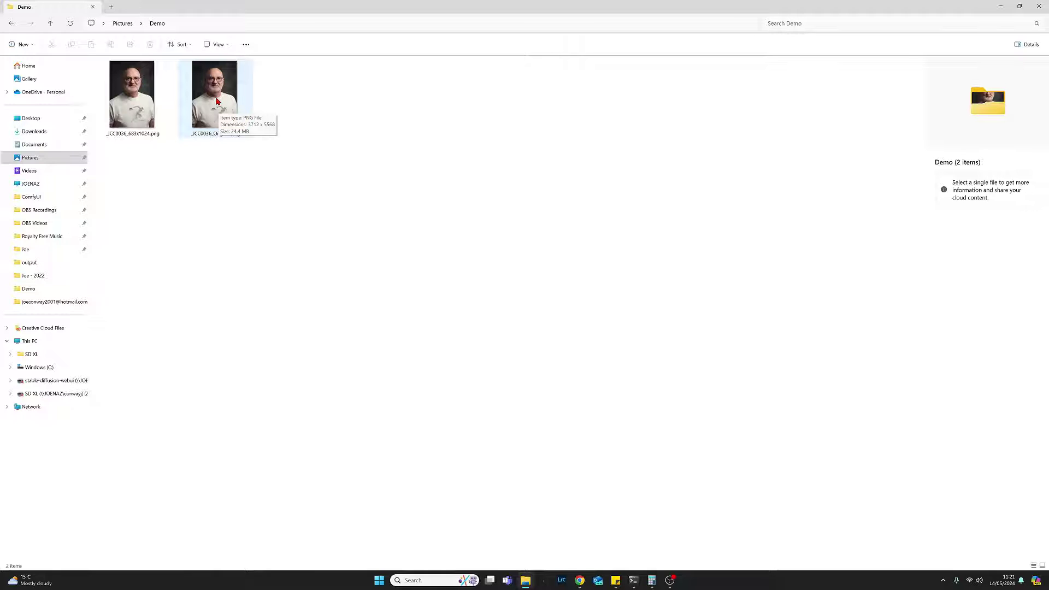
pyautogui.click(217, 102)
pyautogui.rightClick(216, 102)
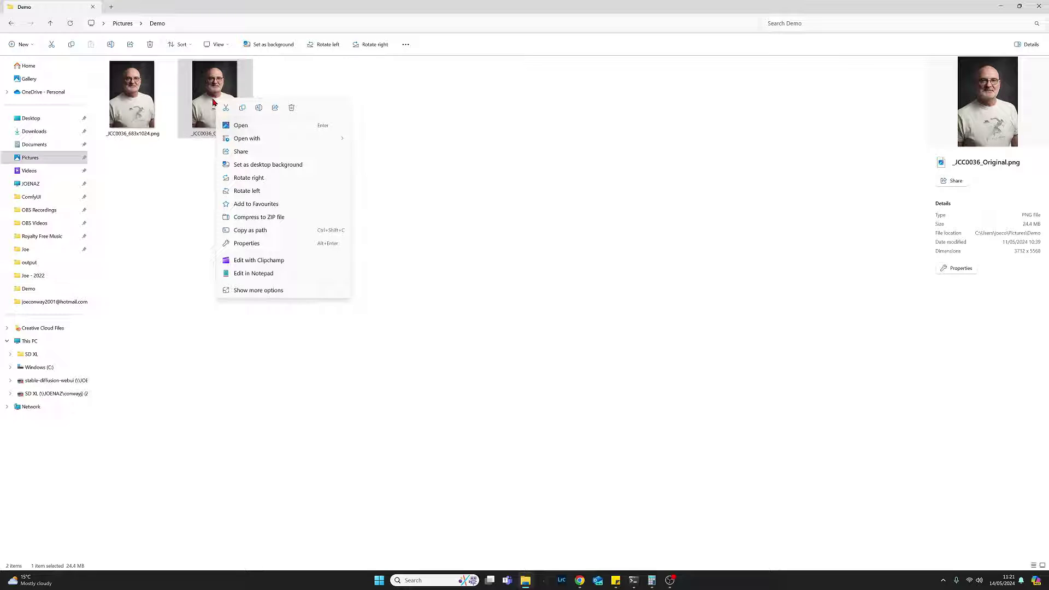
pyautogui.click(254, 250)
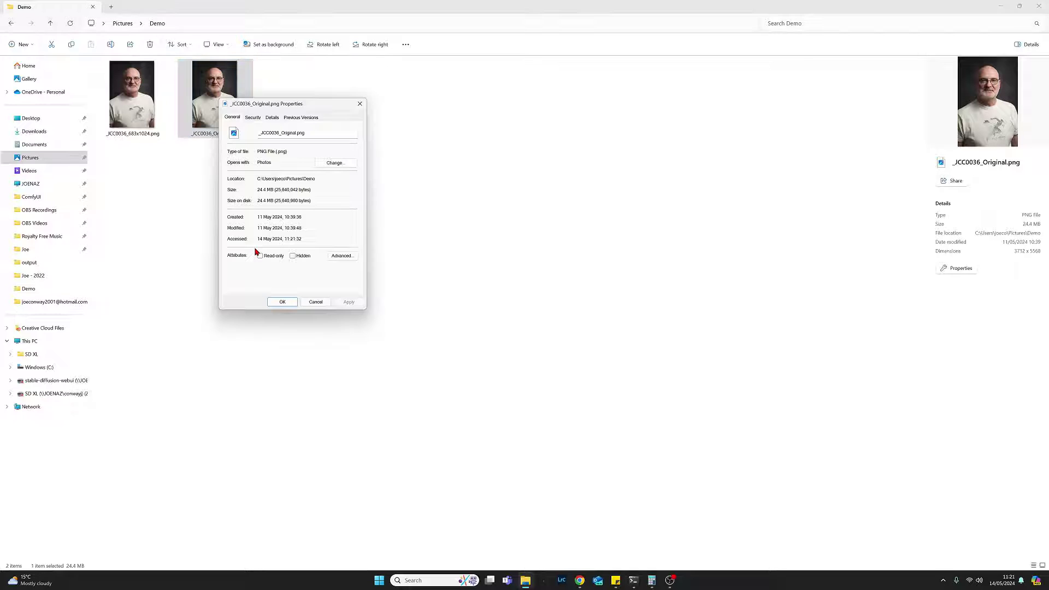
pyautogui.click(272, 118)
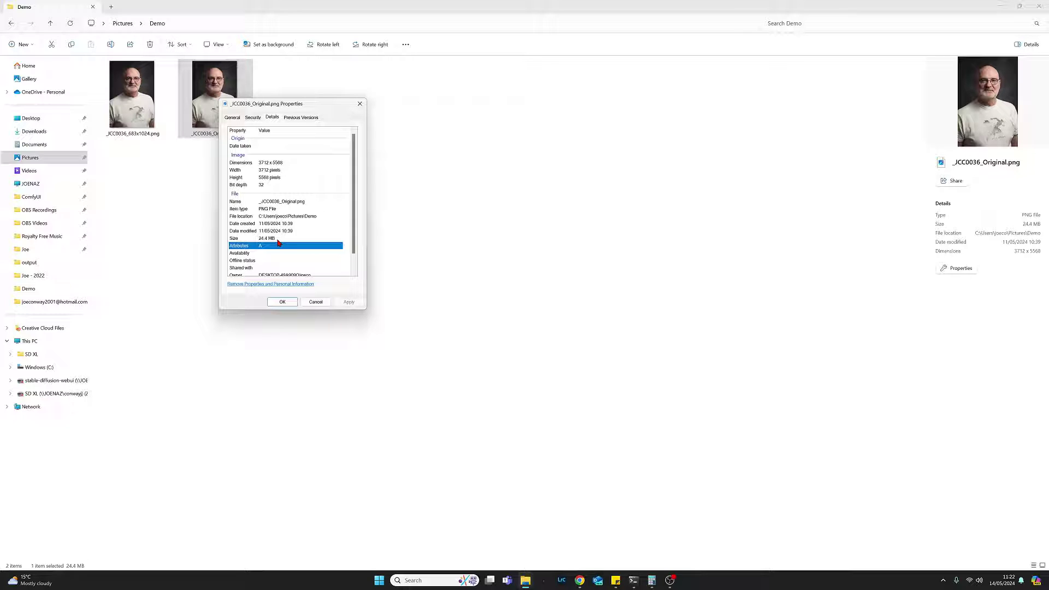
pyautogui.click(319, 304)
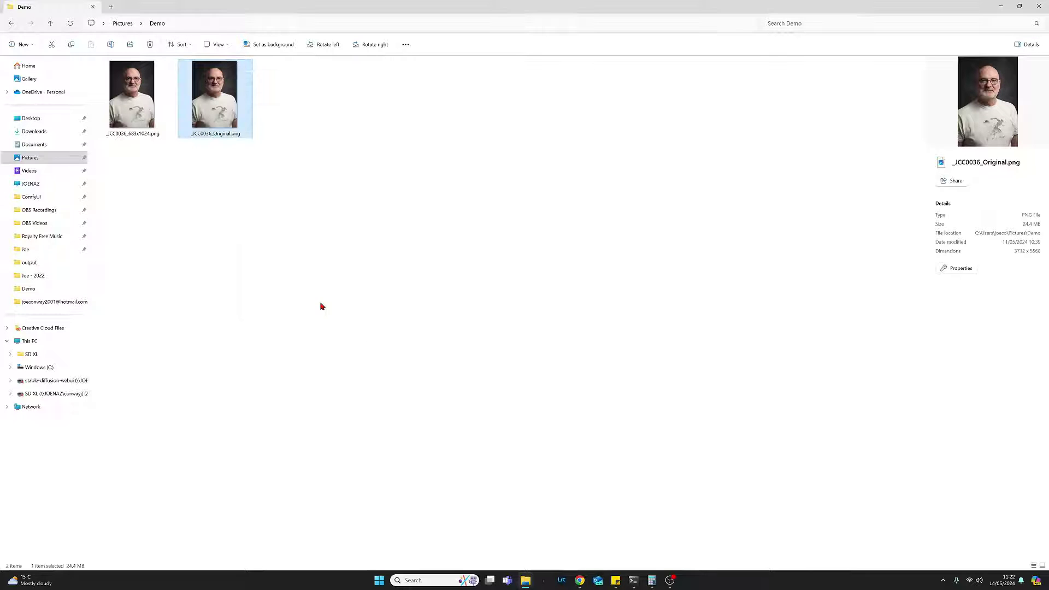
# Switch back to ComfyUI and try to run the IMG2IMG workflow with the original full-size portrait.
pyautogui.hotkey('alt', 'Tab')
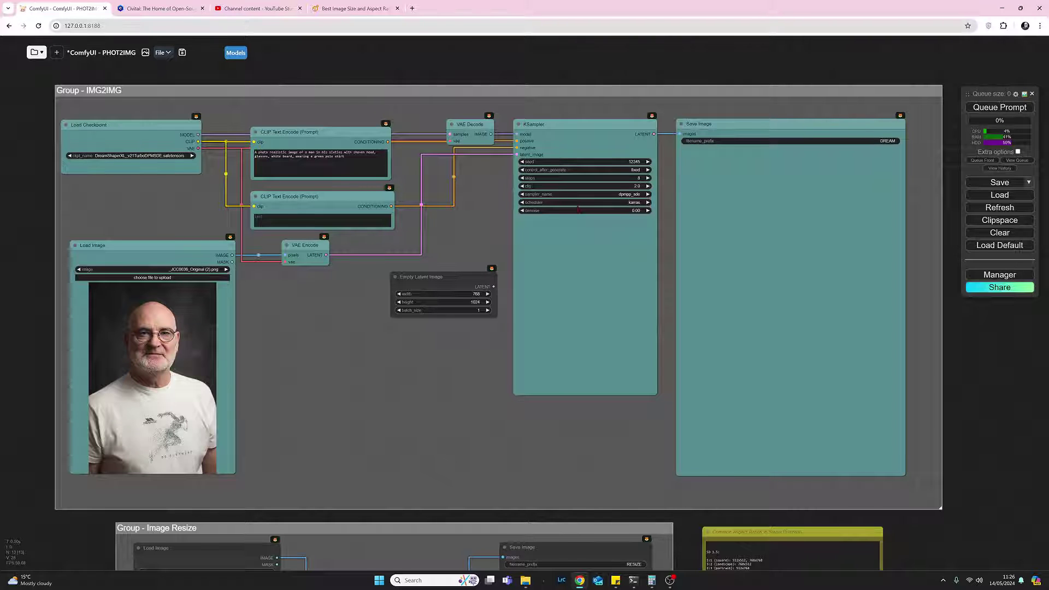
pyautogui.click(973, 108)
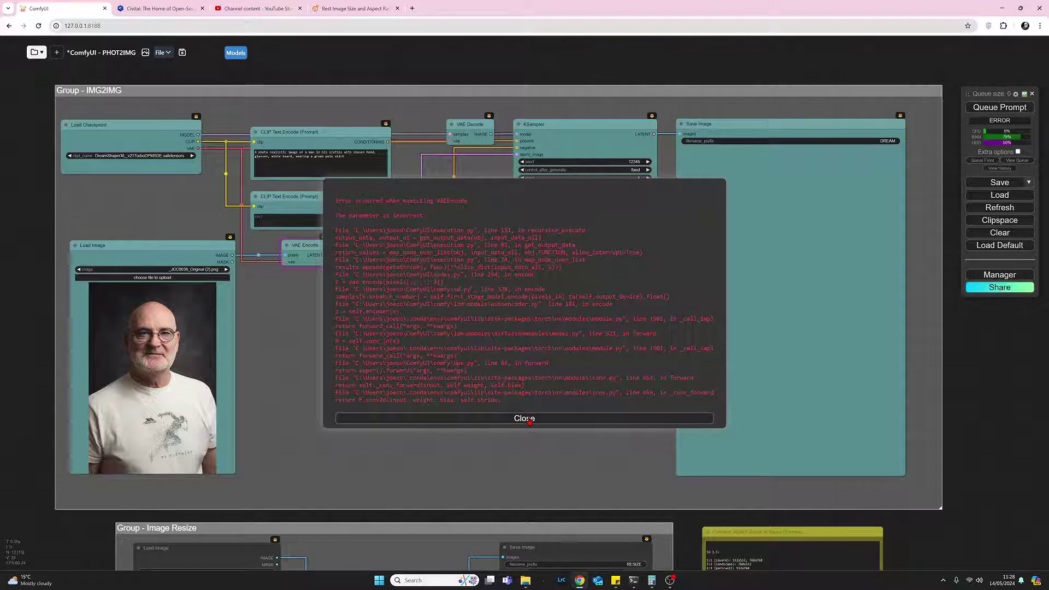
pyautogui.click(529, 421)
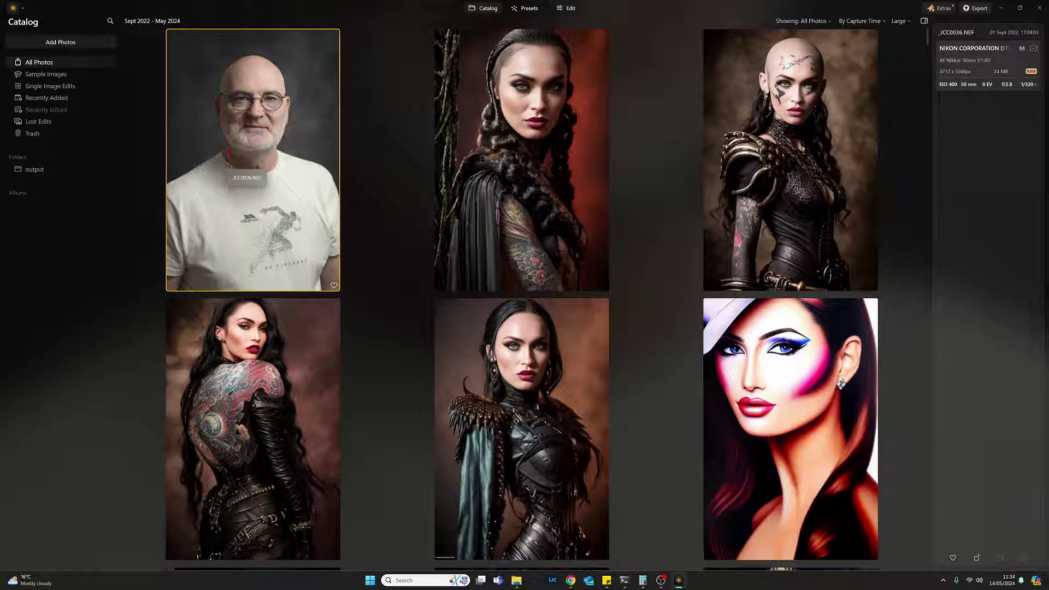
# Start exporting the white T-shirt portrait _JCC0036.NEF from the photo catalog, with resizing by Dimensions.
pyautogui.rightClick(226, 151)
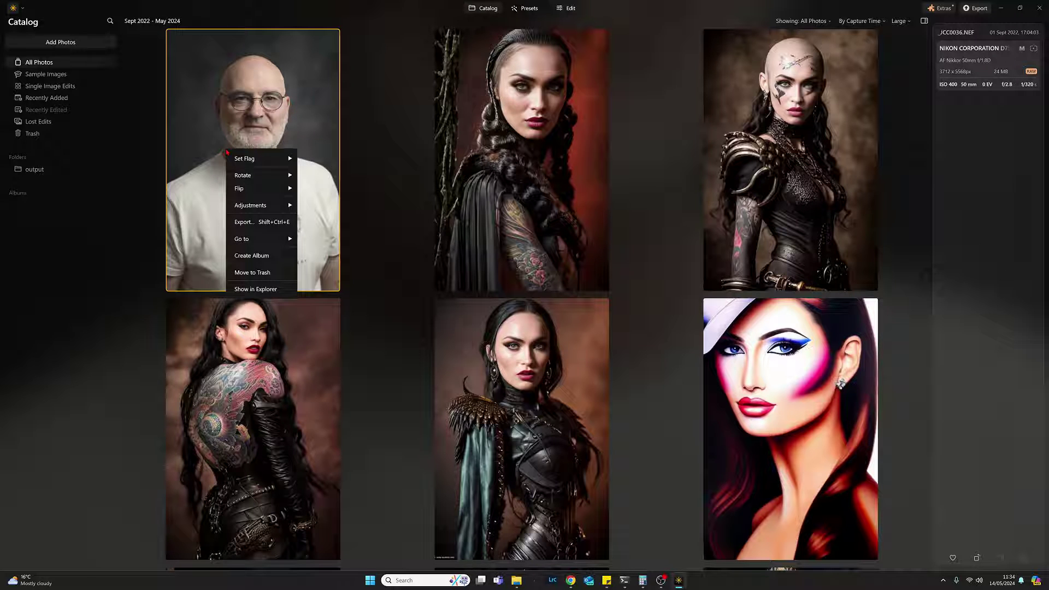
pyautogui.click(251, 222)
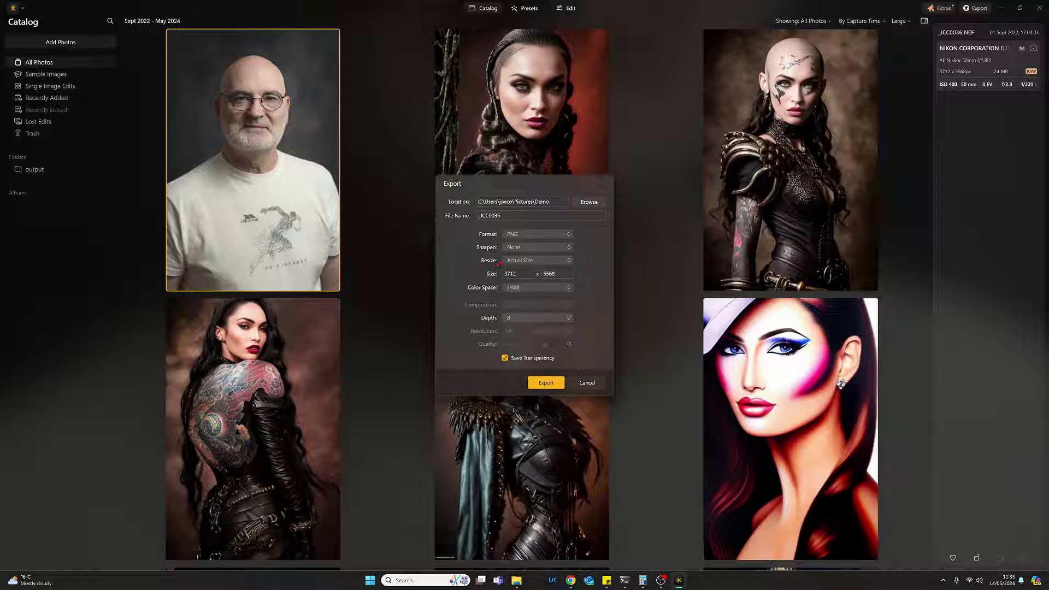
pyautogui.click(569, 261)
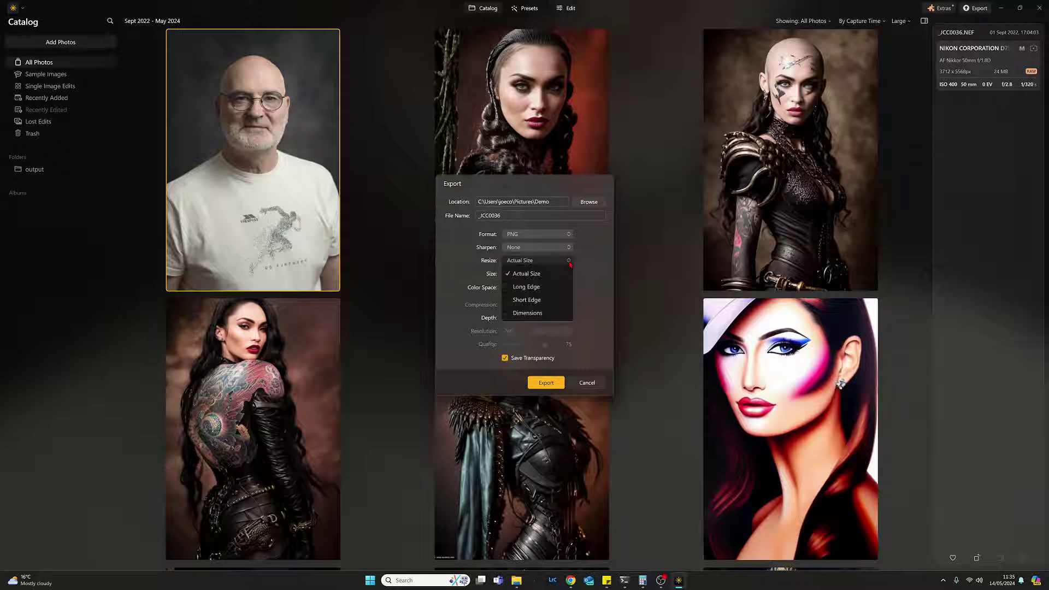
pyautogui.click(537, 315)
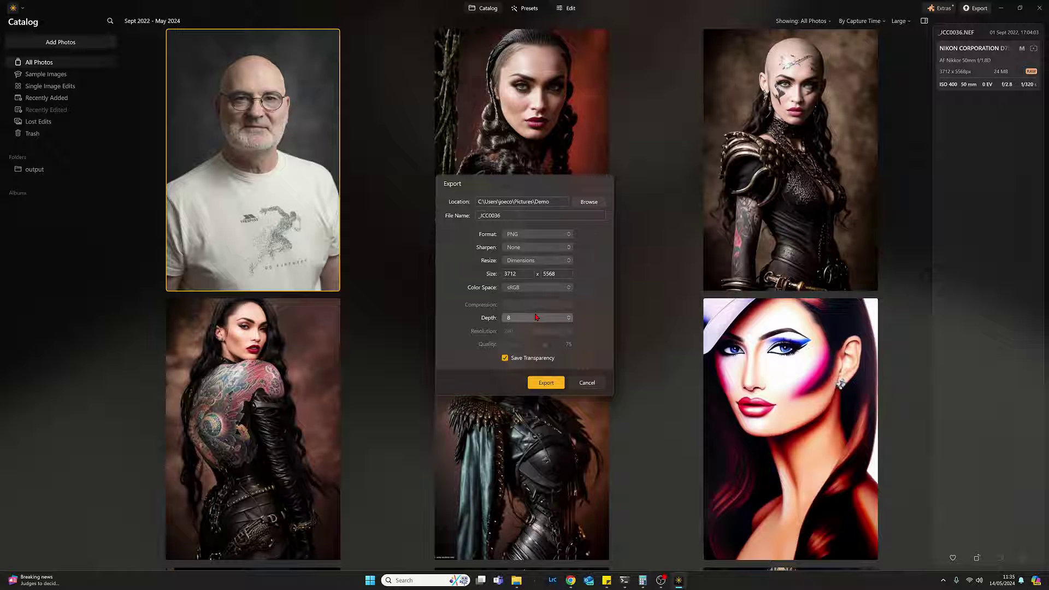
# Set the export size to 768 x 1152 and export the portrait as a PNG to the Demo folder.
pyautogui.moveTo(558, 270); pyautogui.dragTo(543, 273)
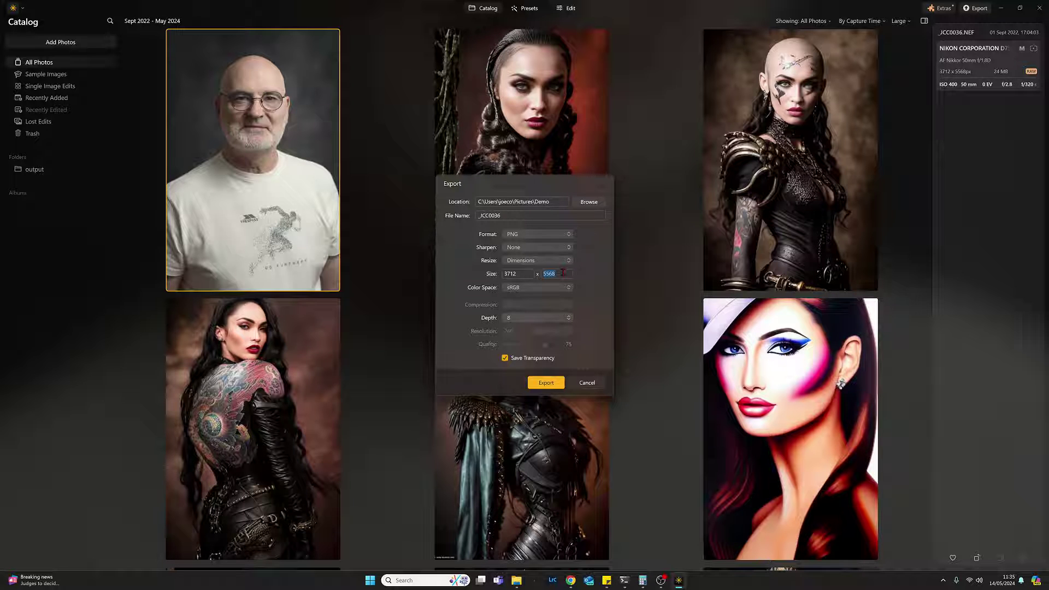
pyautogui.write('1152')
pyautogui.click(513, 273)
pyautogui.press('BackSpace')
pyautogui.write('8')
pyautogui.write('768')
pyautogui.click(548, 385)
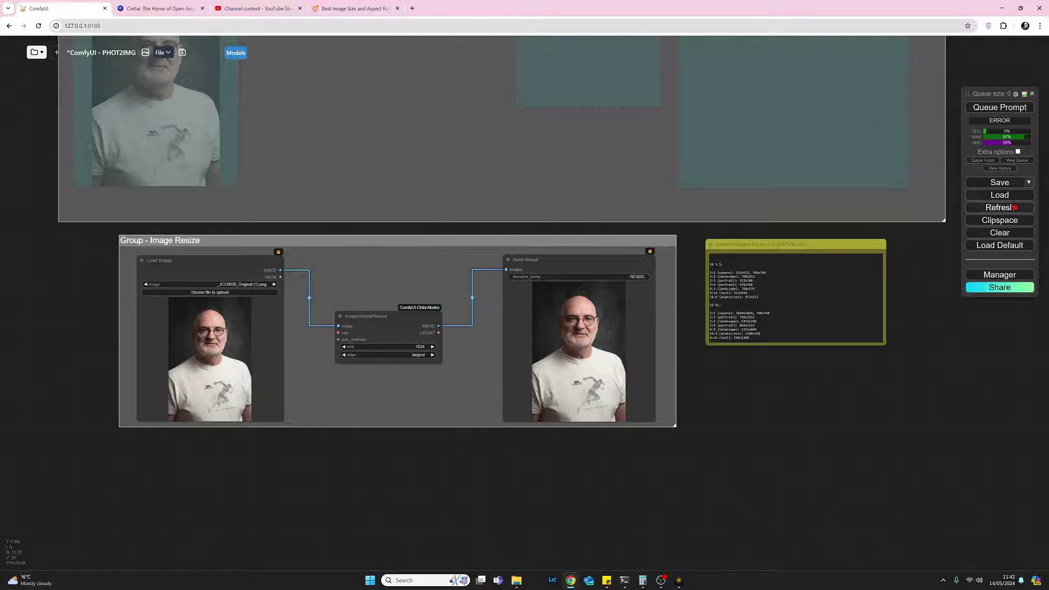
# Look up ComfyUI-Chibi-Nodes among the installable custom nodes by searching for "chib", and close the ComfyUI Manager.
pyautogui.click(1003, 276)
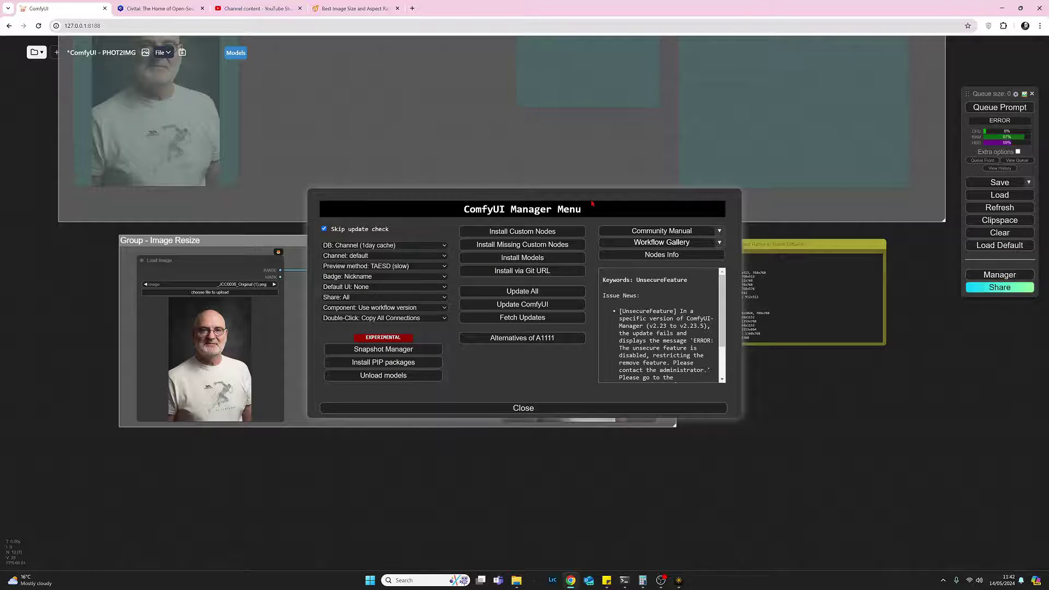
pyautogui.click(543, 233)
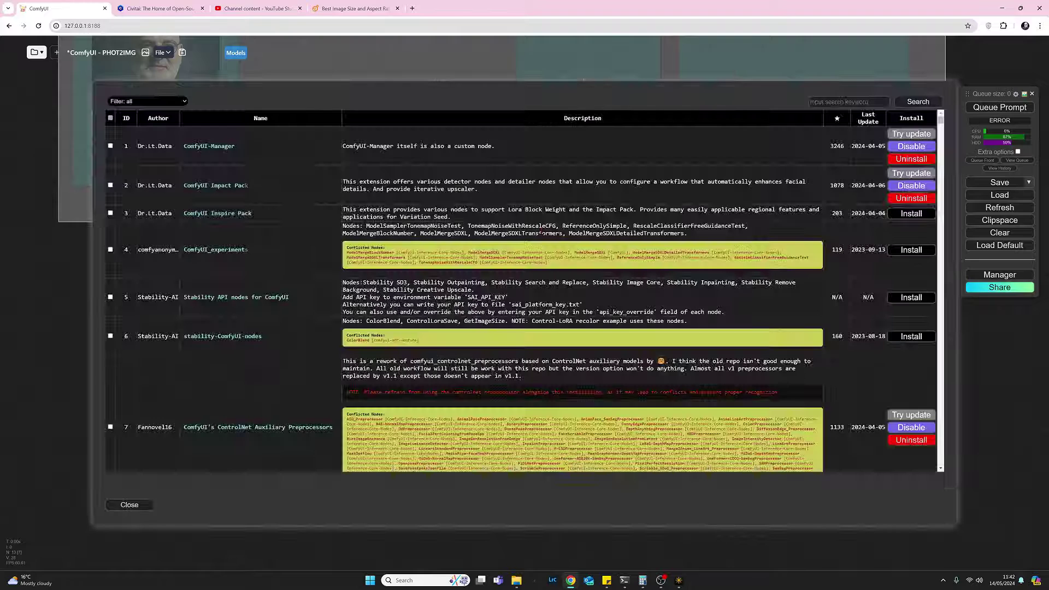
pyautogui.click(820, 102)
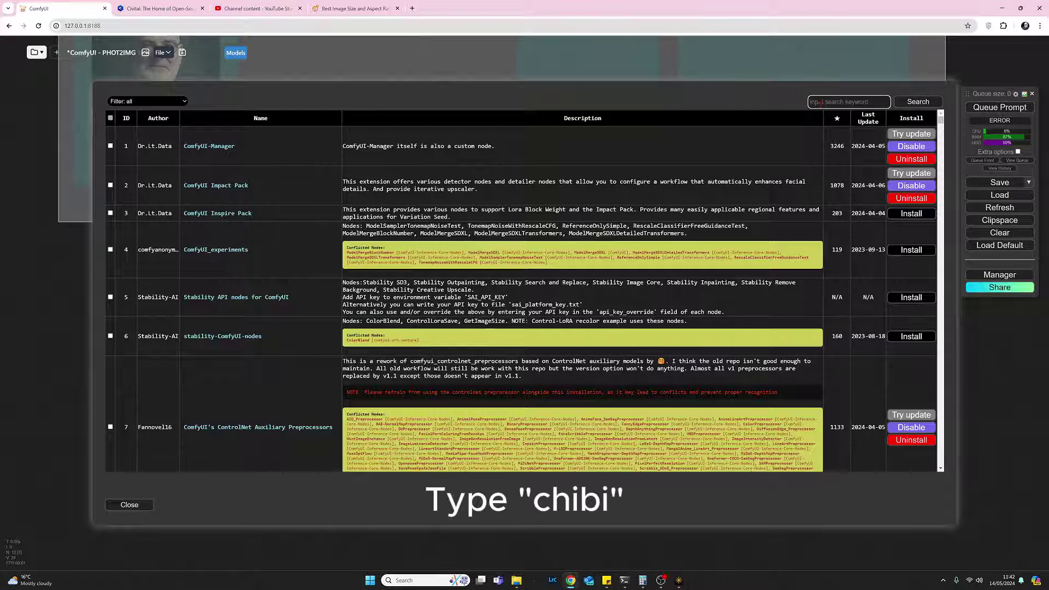
pyautogui.write('chi')
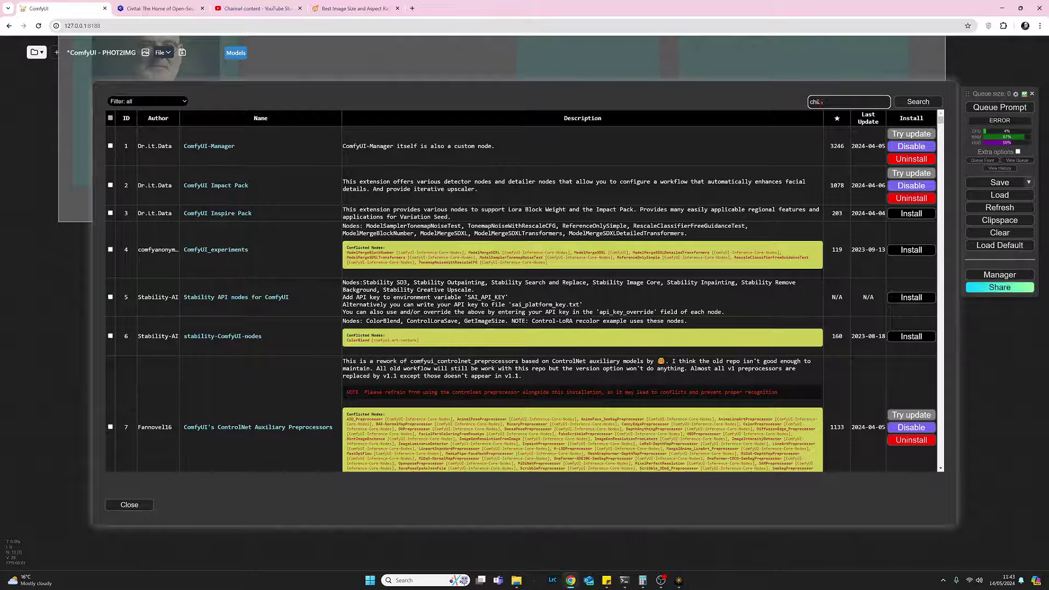
pyautogui.press('Return')
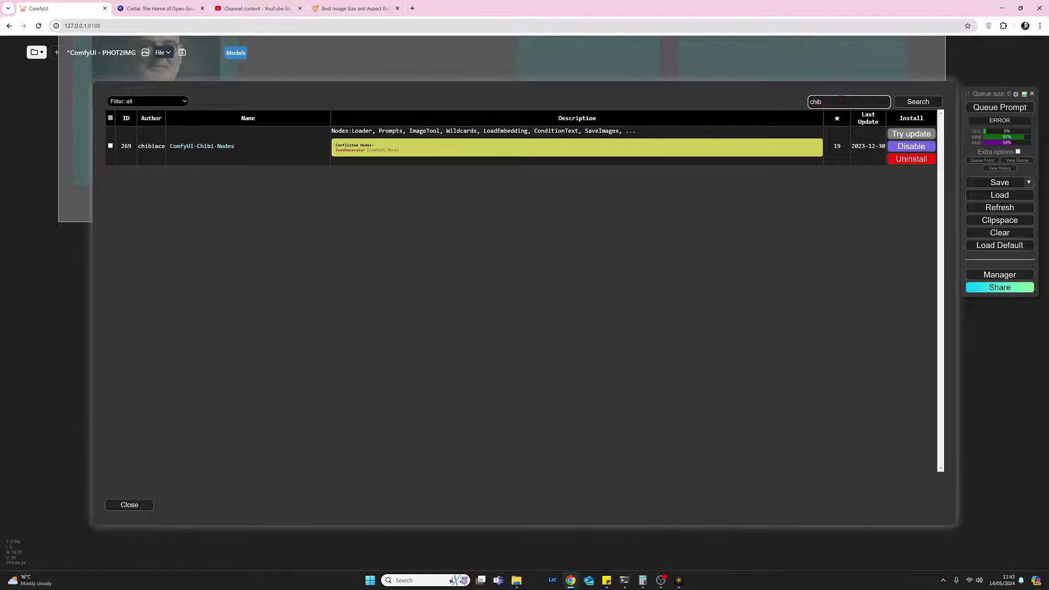
pyautogui.press('BackSpace')
pyautogui.press('BackSpace')
pyautogui.press('BackSpace')
pyautogui.press('BackSpace')
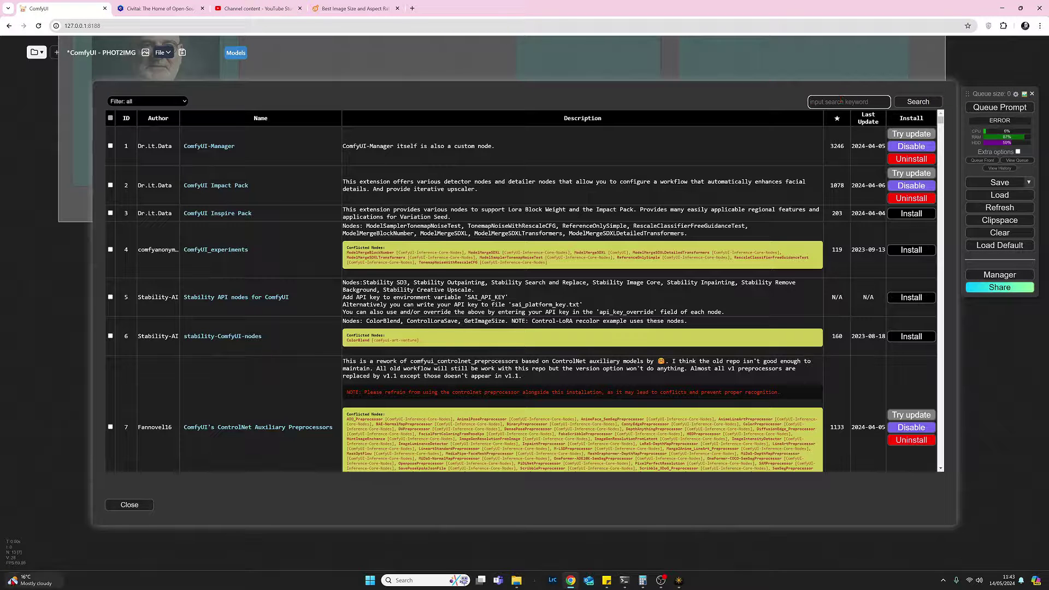
pyautogui.click(130, 505)
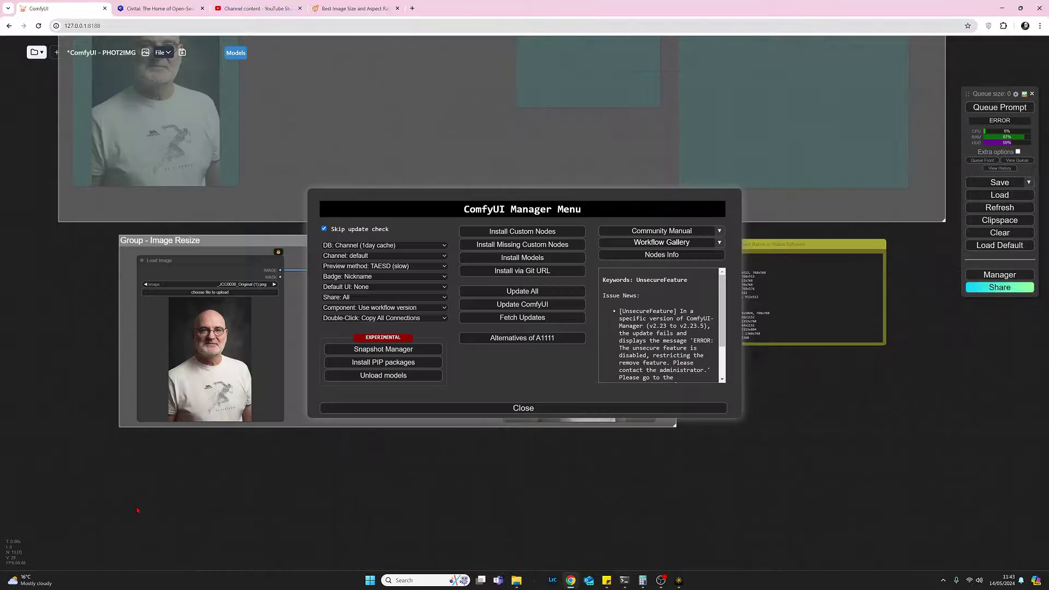
pyautogui.click(551, 413)
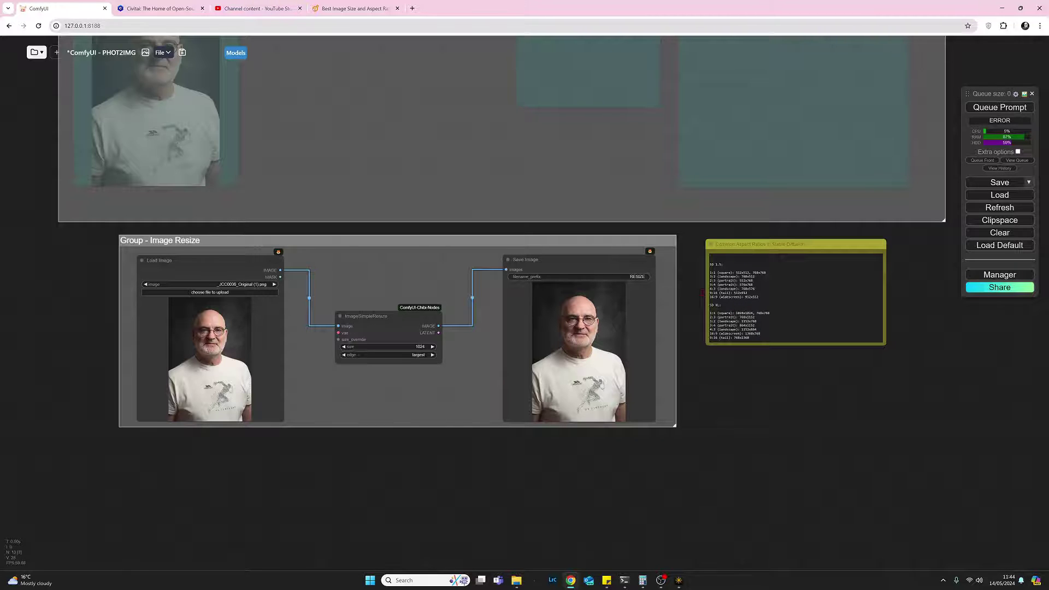
# Check the recommended SDXL resolutions for common aspect ratios in the open web article, and return to the ComfyUI workflow.
pyautogui.click(370, 9)
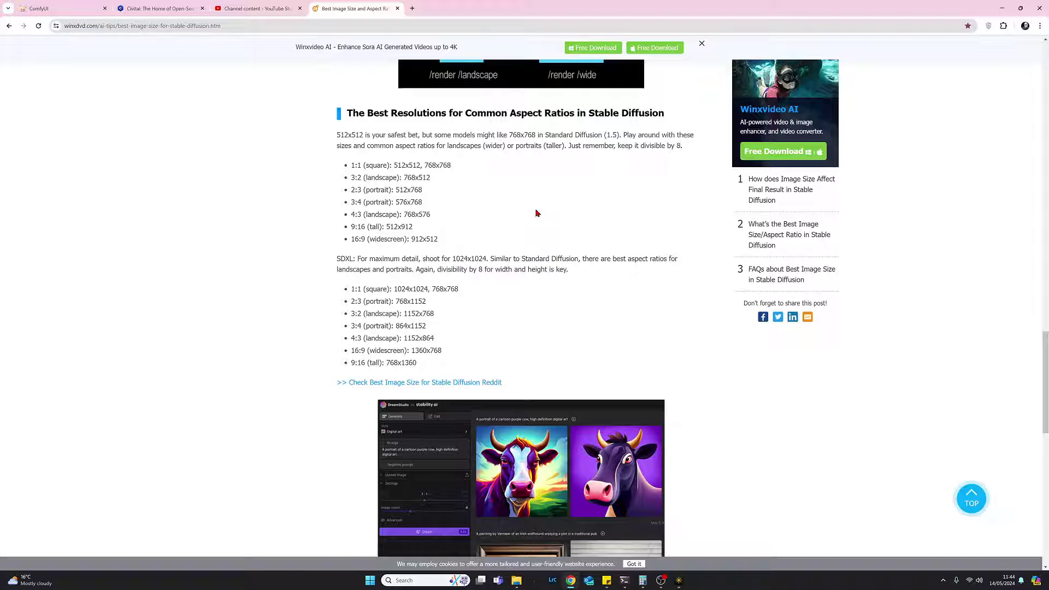
pyautogui.click(80, 15)
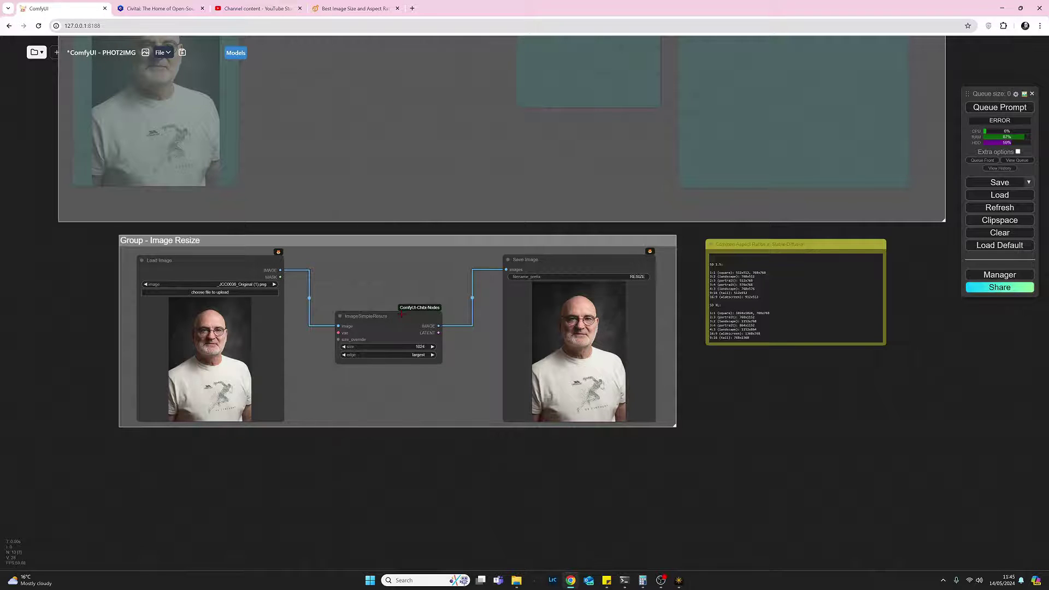
# Run the Image Resize group and view its saved image at full size in a separate browser tab.
pyautogui.click(1000, 111)
pyautogui.rightClick(576, 323)
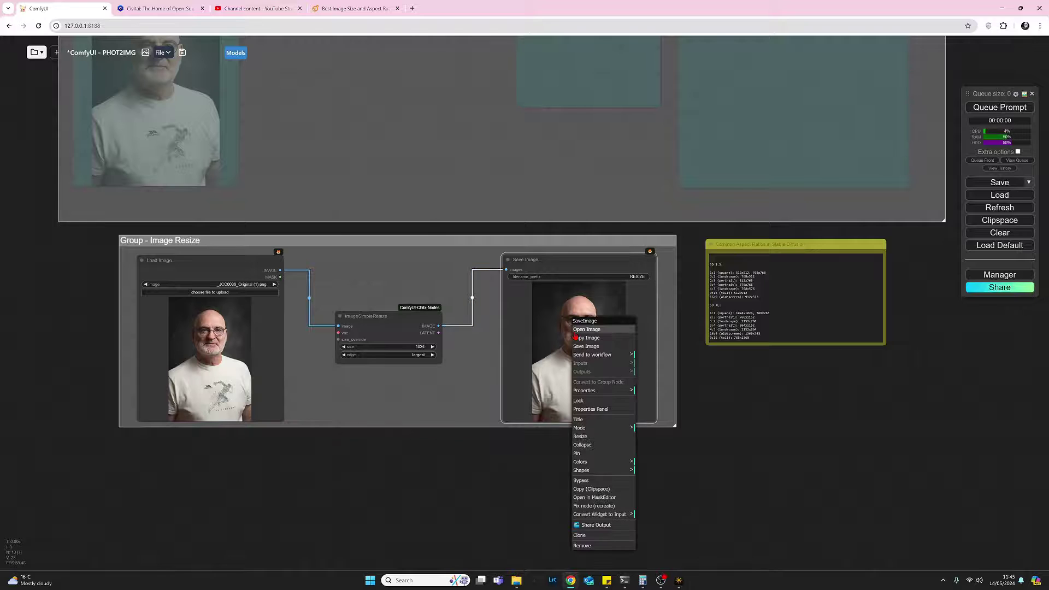
pyautogui.click(585, 329)
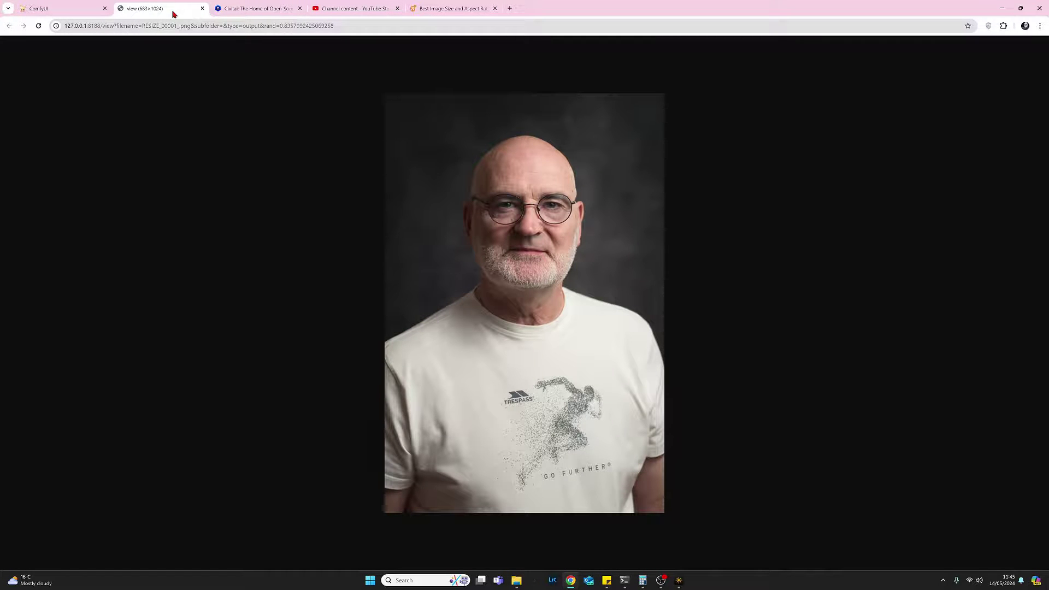
pyautogui.click(202, 8)
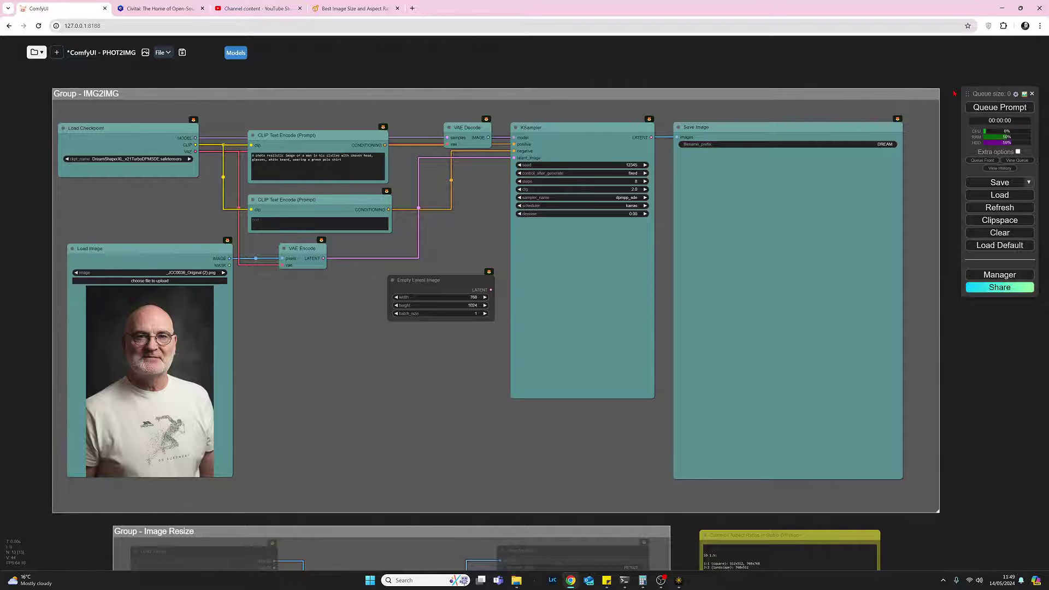
# Load _JCC0036_768x1152.png from the Demo folder into the IMG2IMG group's Load Image node.
pyautogui.click(168, 280)
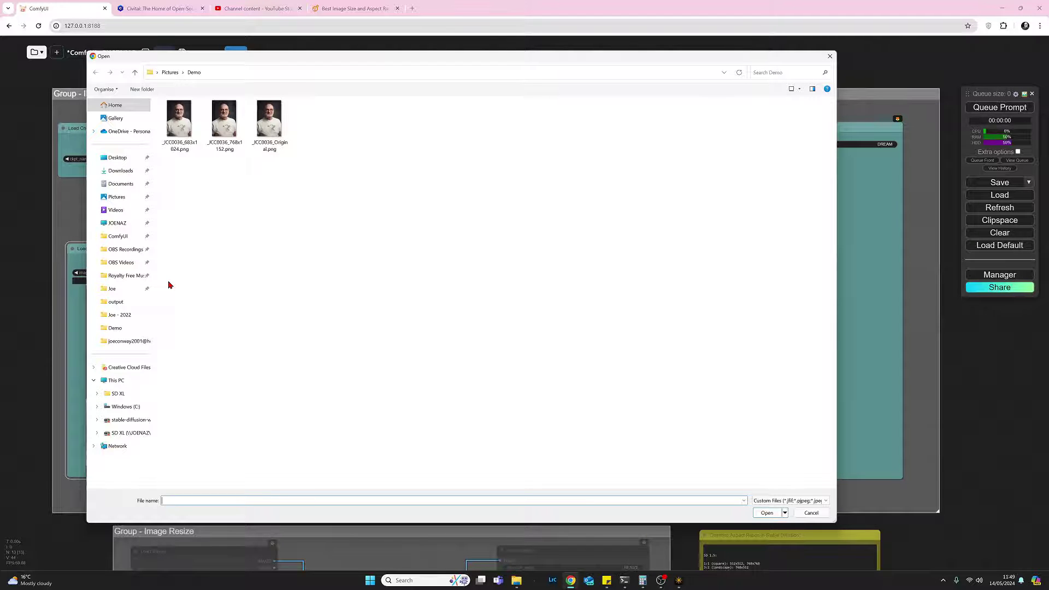
pyautogui.click(224, 130)
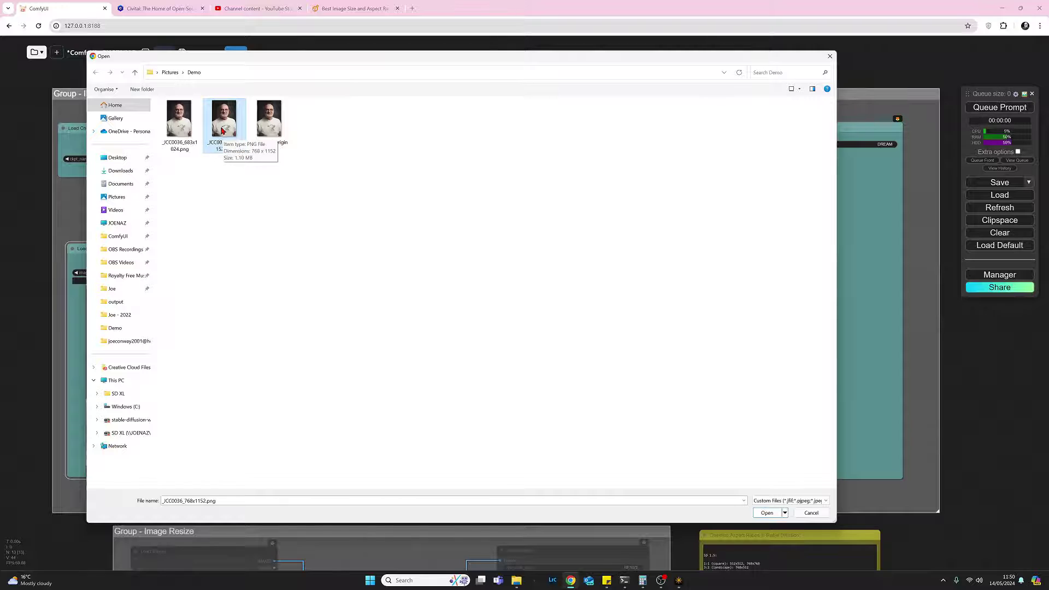
pyautogui.click(767, 512)
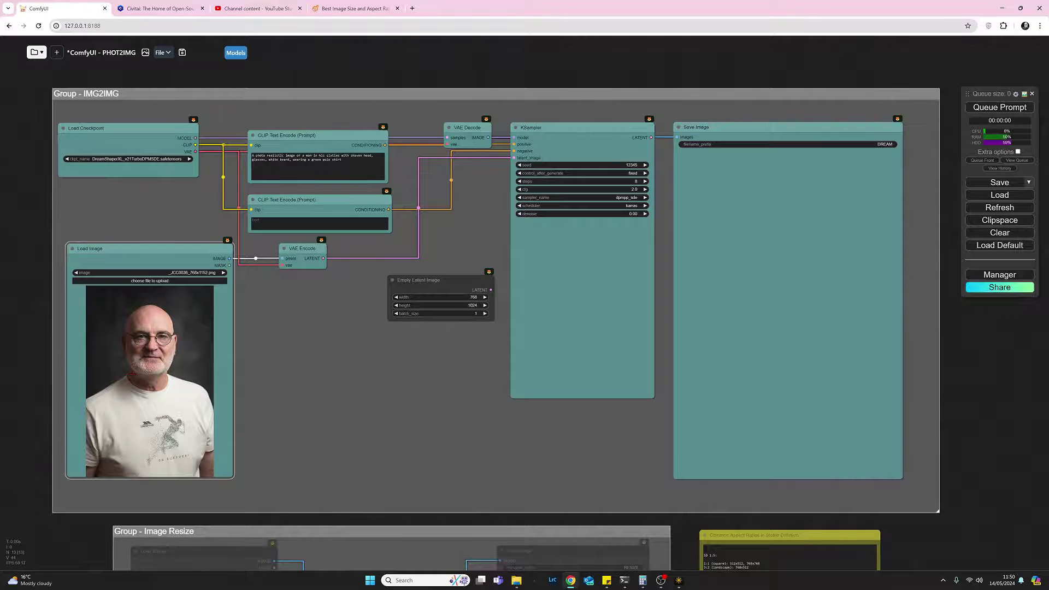
# View the portrait loaded in the IMG2IMG group's Load Image node at full size in a separate browser tab, and return to the workflow.
pyautogui.rightClick(132, 371)
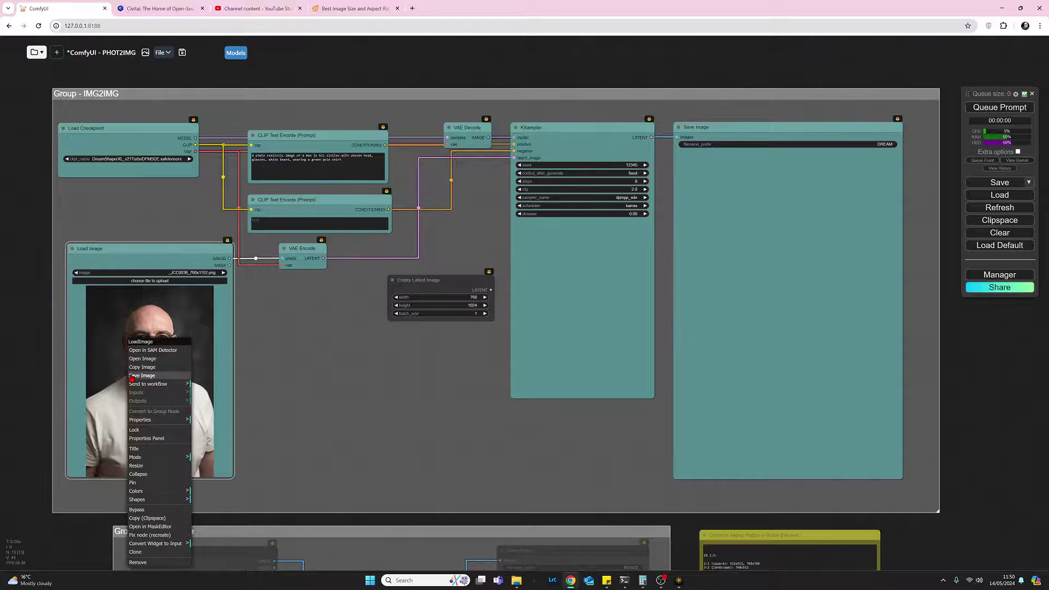
pyautogui.click(141, 359)
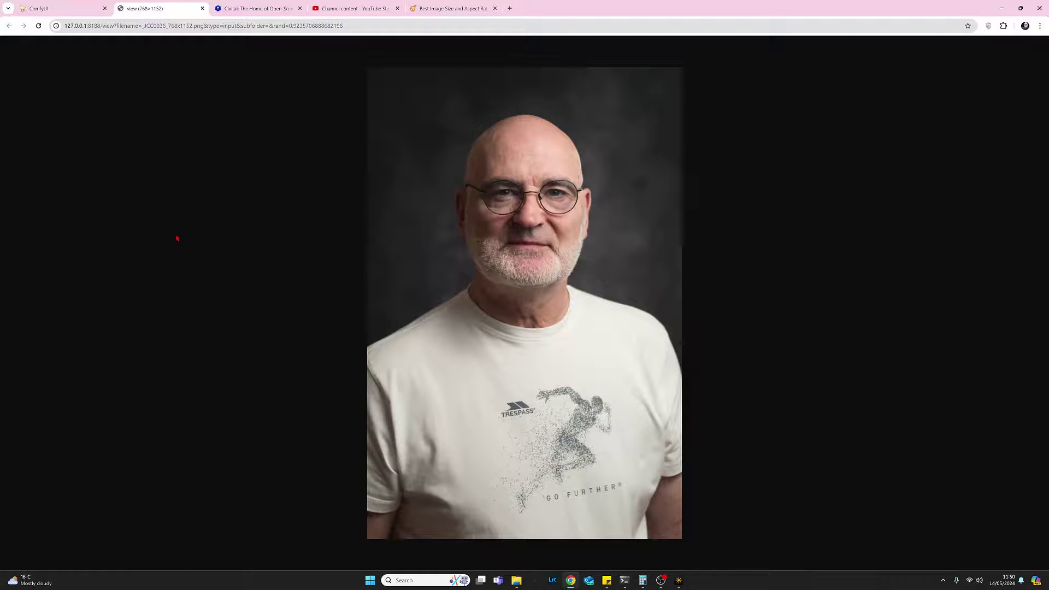
pyautogui.click(202, 9)
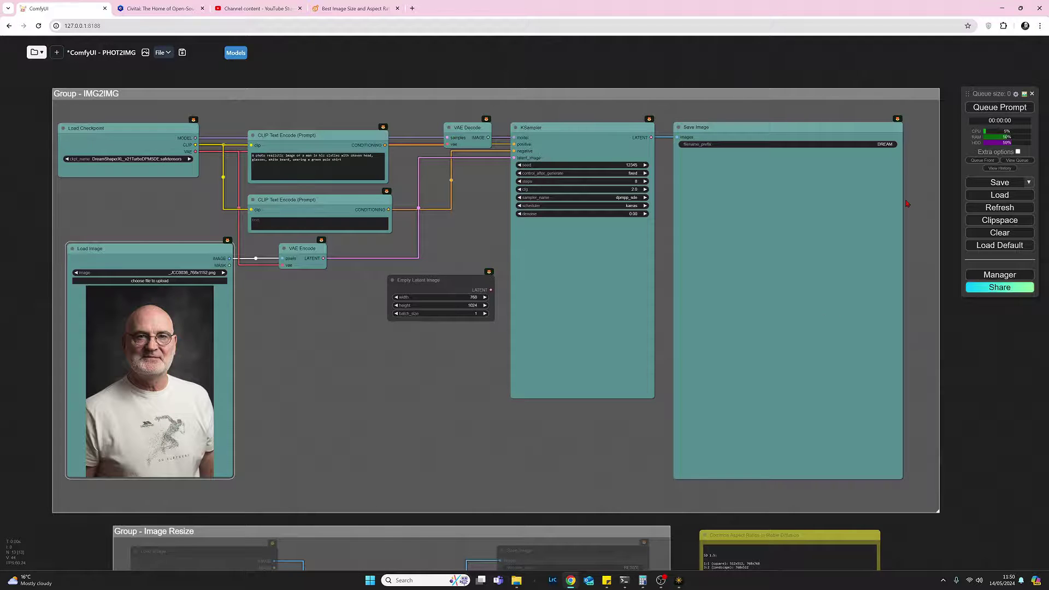
# Run the IMG2IMG workflow and view its saved image at full size in a separate browser tab before returning to the workflow.
pyautogui.click(968, 109)
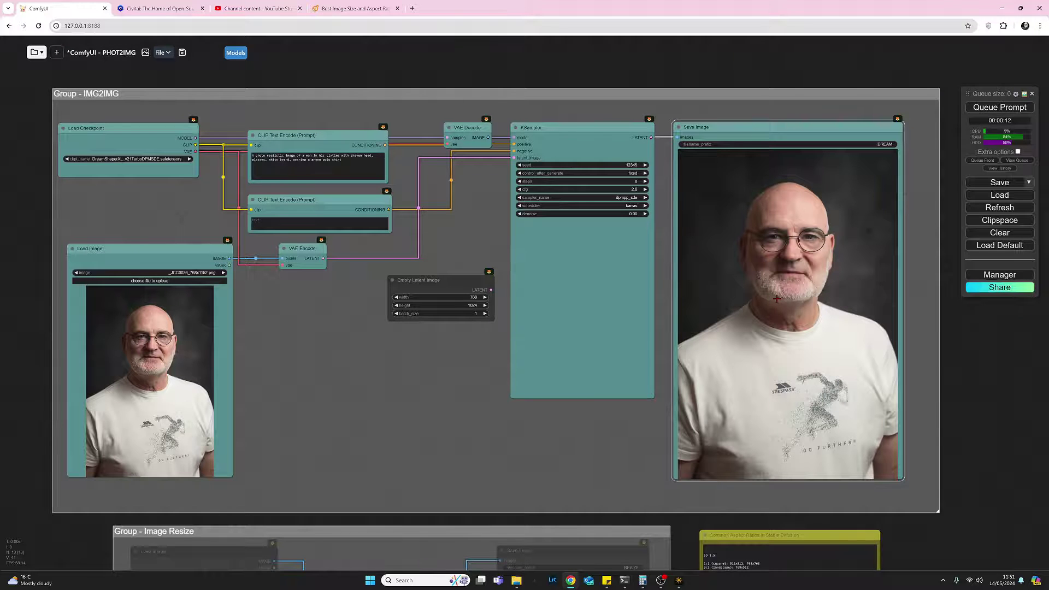
pyautogui.rightClick(776, 299)
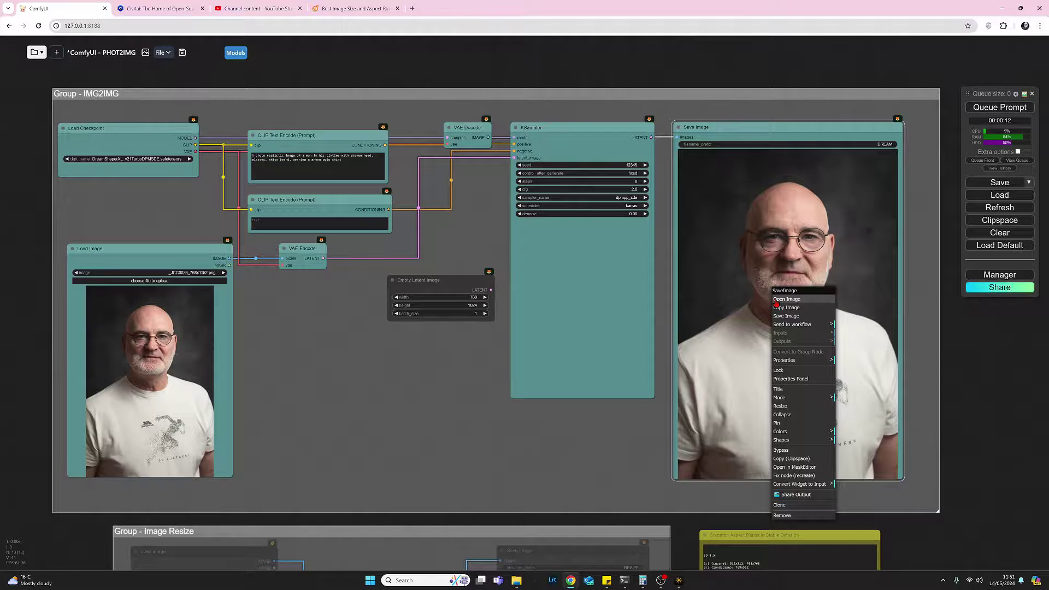
pyautogui.click(775, 299)
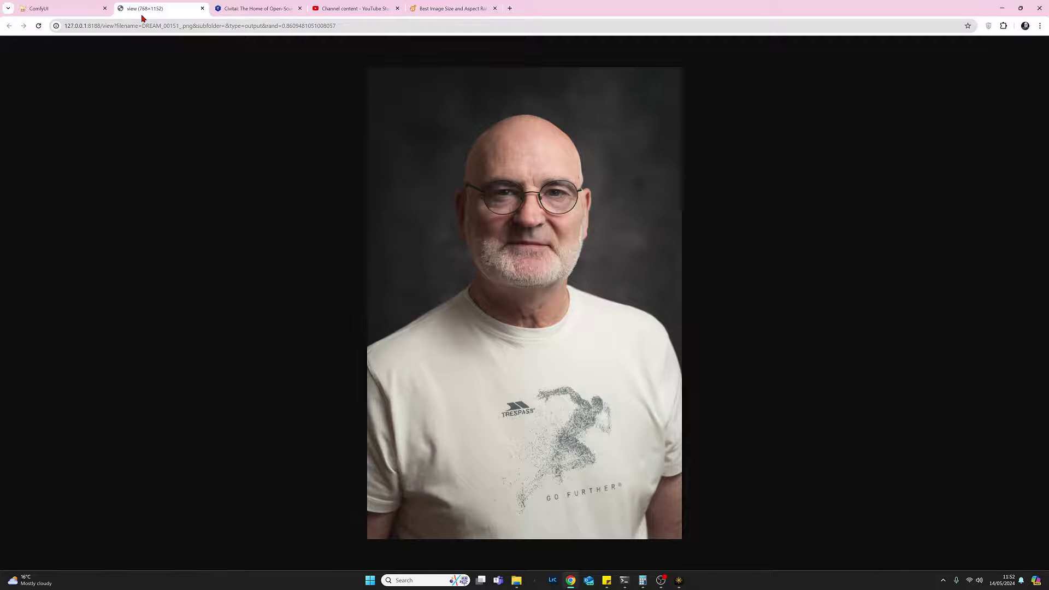
pyautogui.click(202, 9)
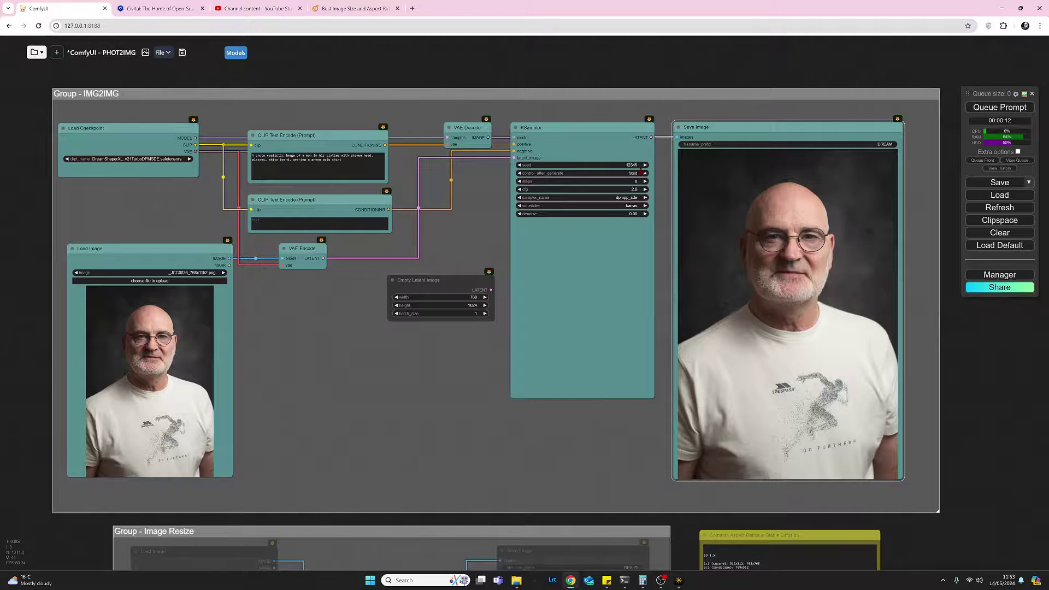
# Set the KSampler's denoise to 0.5 and generate the image.
pyautogui.click(607, 214)
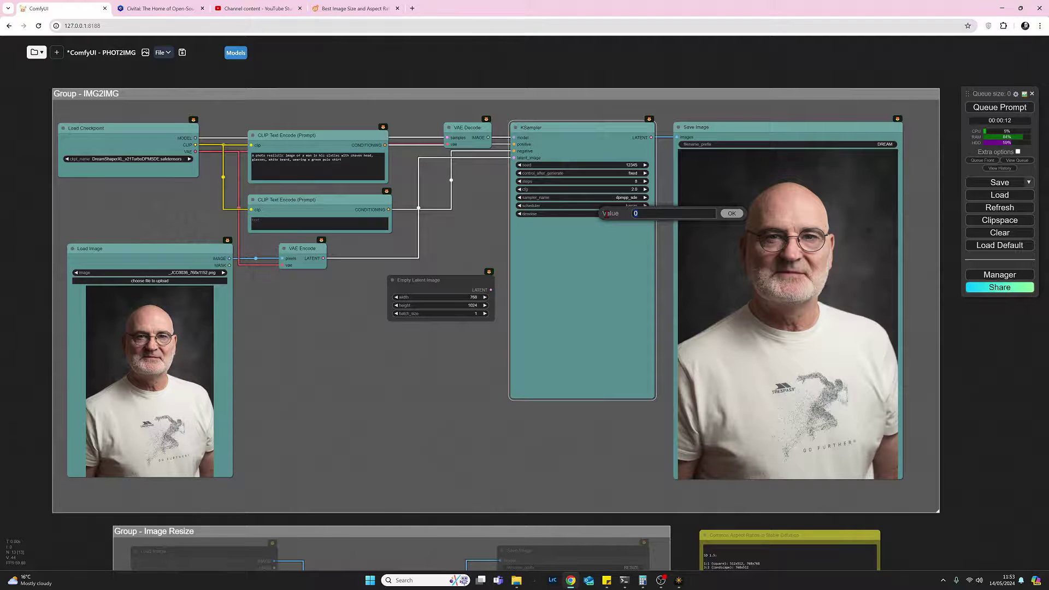
pyautogui.write('0.5')
pyautogui.click(737, 213)
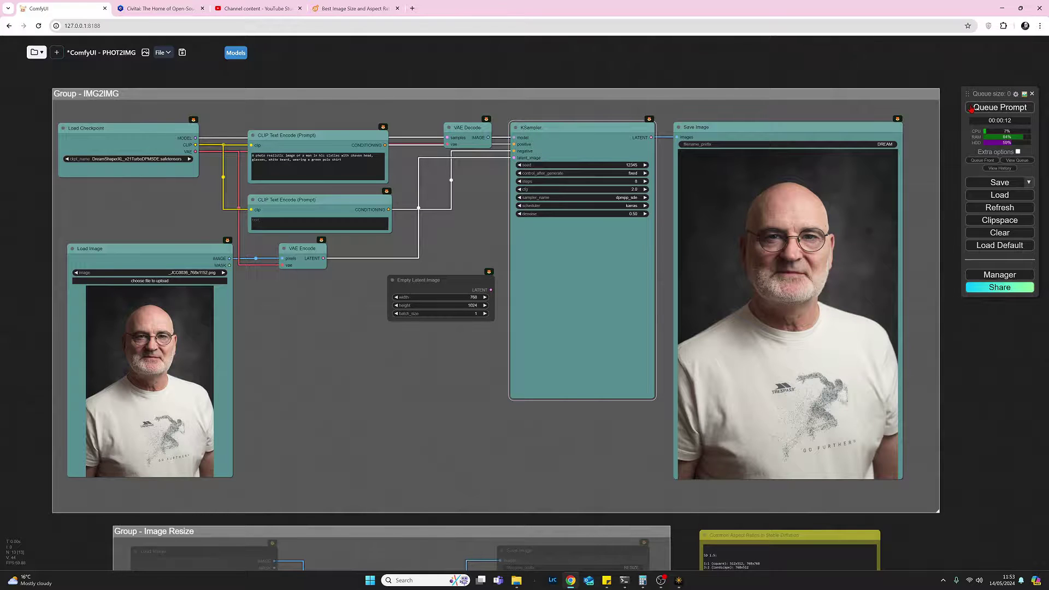
pyautogui.click(971, 108)
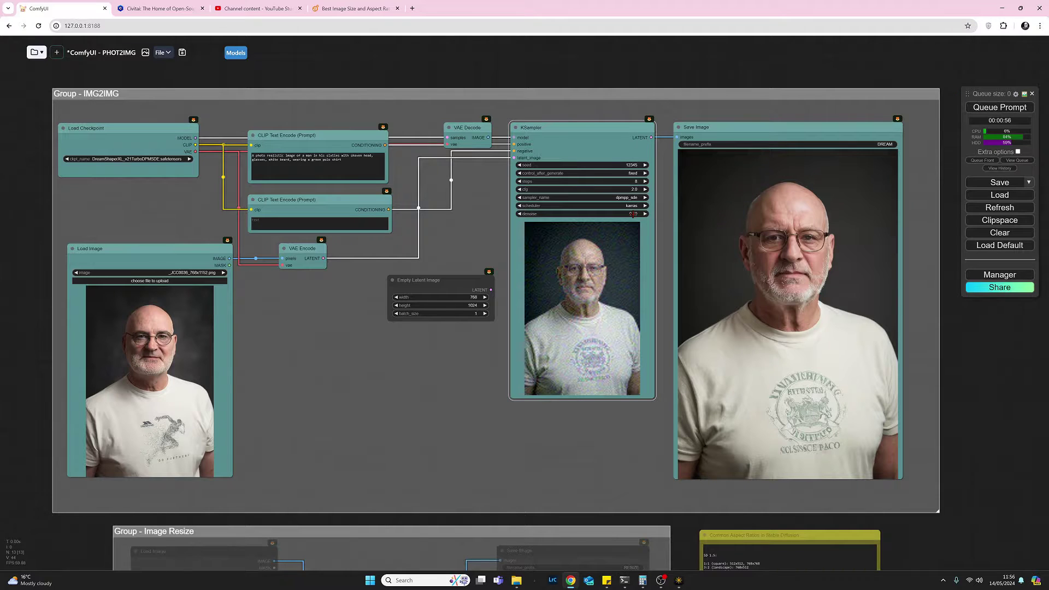
# Set the KSampler's denoise to 0.73 and generate the image again.
pyautogui.click(633, 214)
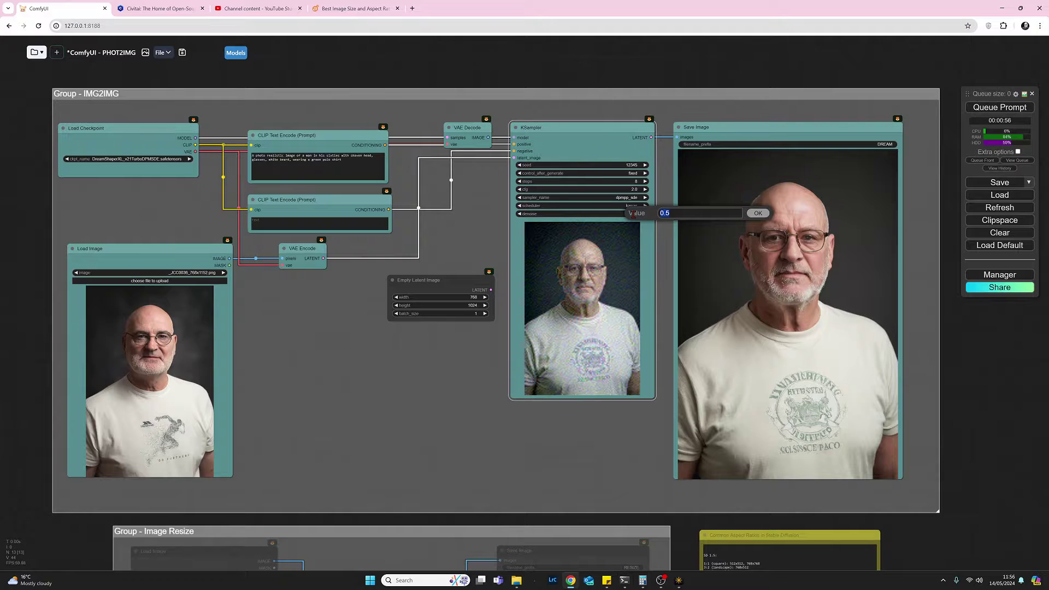
pyautogui.write('0.73')
pyautogui.click(758, 214)
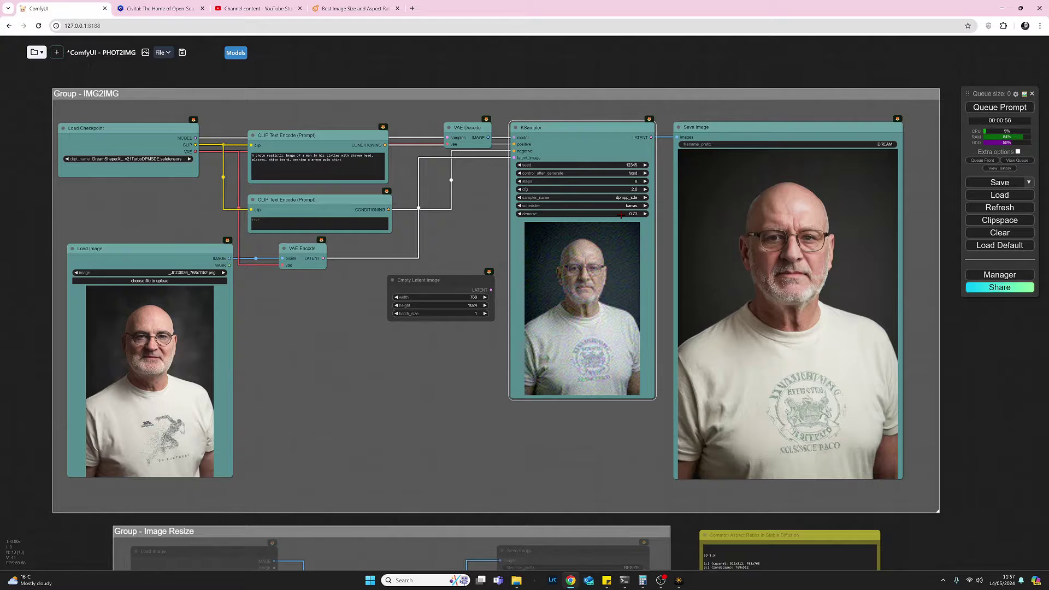
pyautogui.click(967, 109)
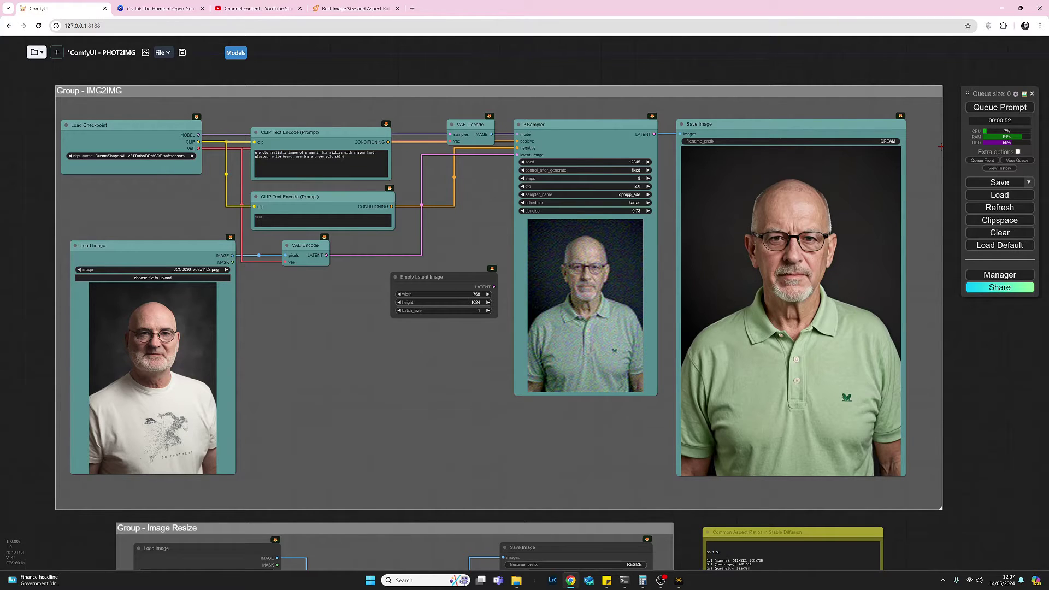
pyautogui.moveTo(983, 413); pyautogui.dragTo(962, 238)
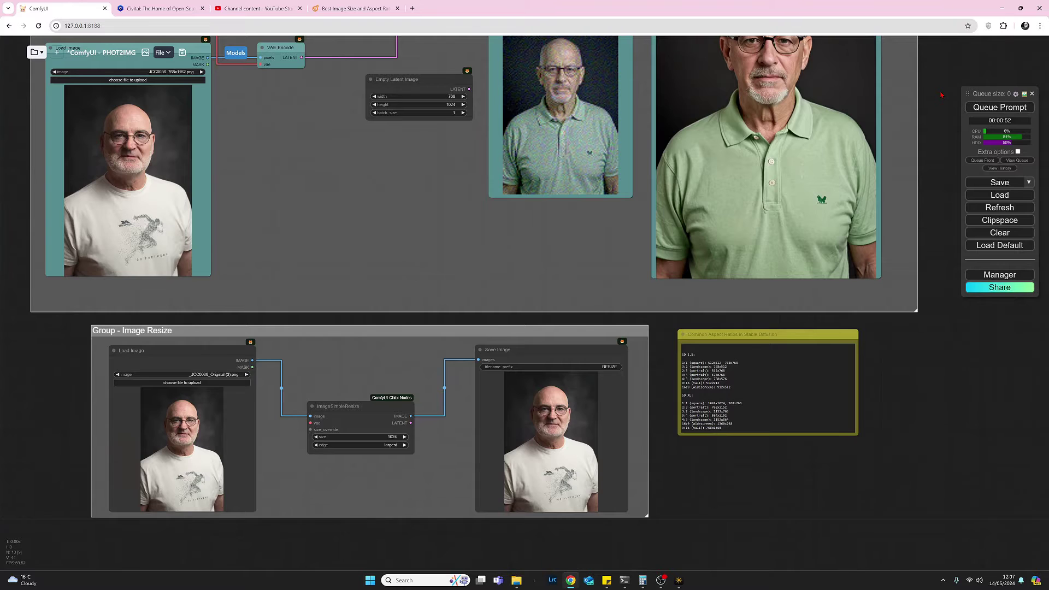
pyautogui.moveTo(941, 95); pyautogui.dragTo(962, 294)
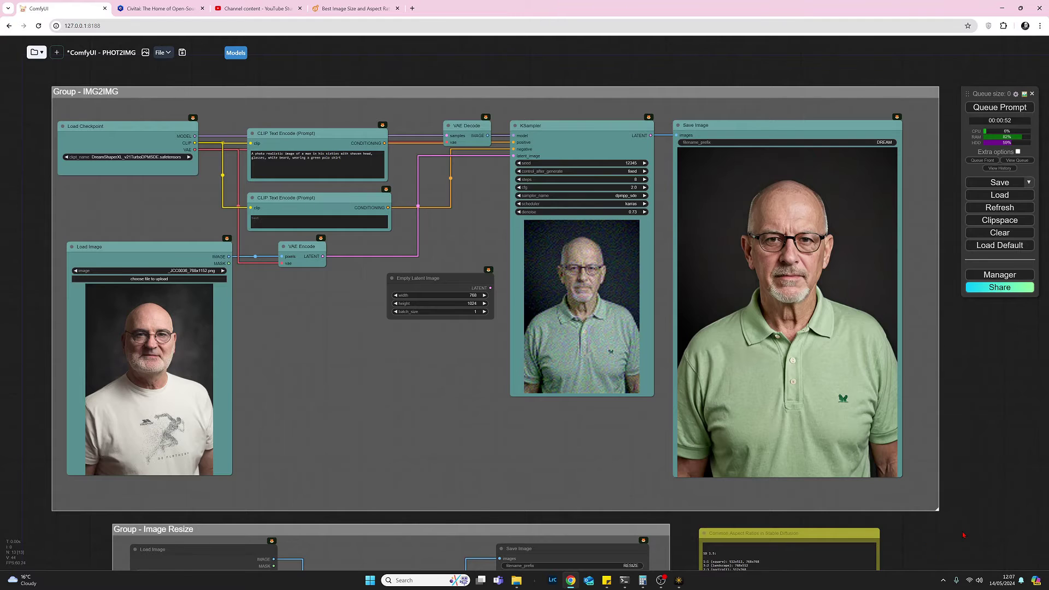
pyautogui.moveTo(963, 534); pyautogui.dragTo(948, 313)
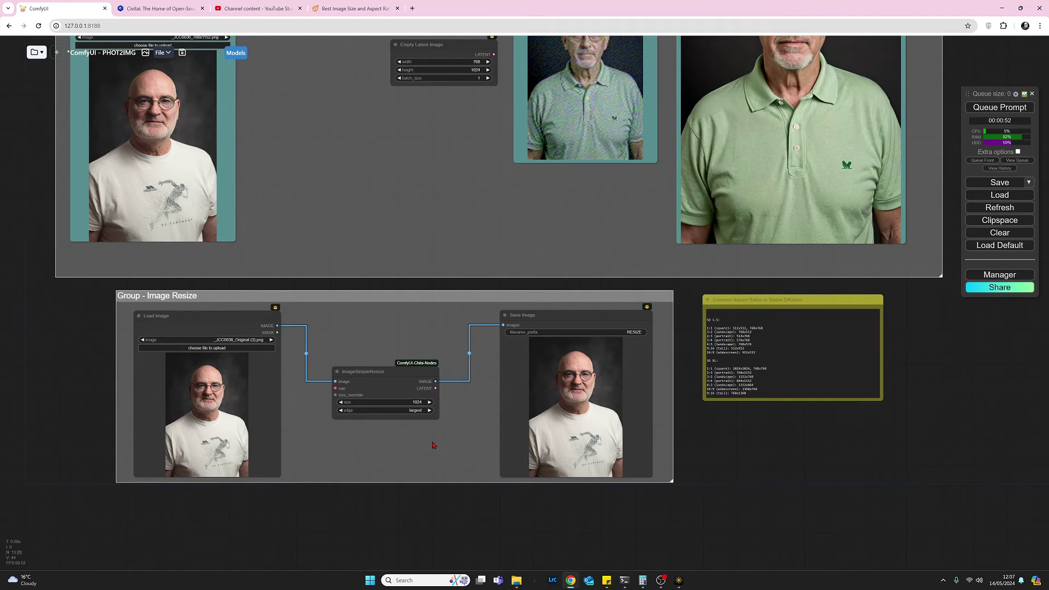
pyautogui.press('1')
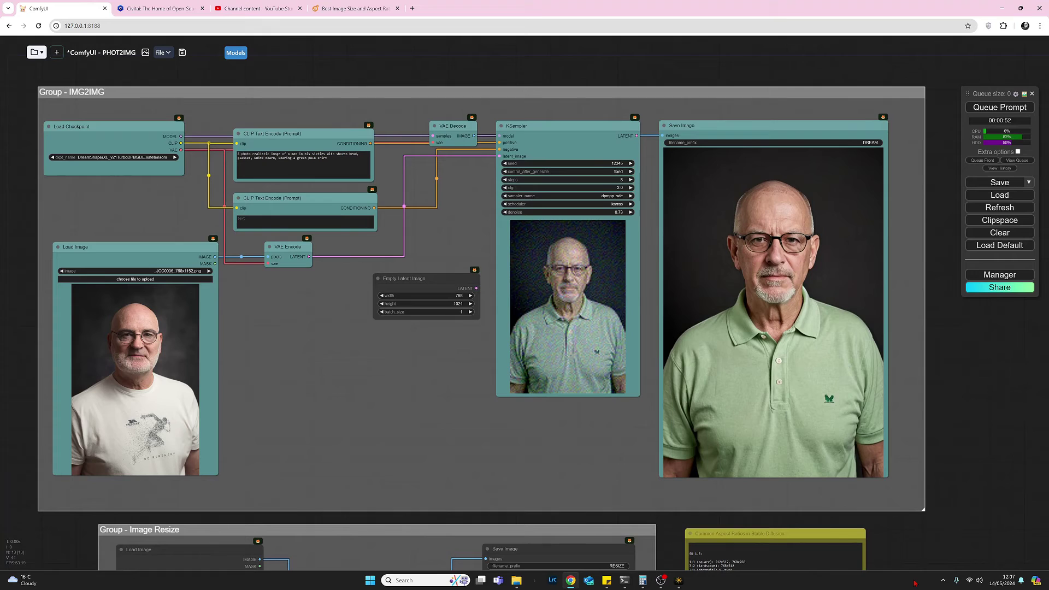
pyautogui.moveTo(915, 583); pyautogui.dragTo(918, 583)
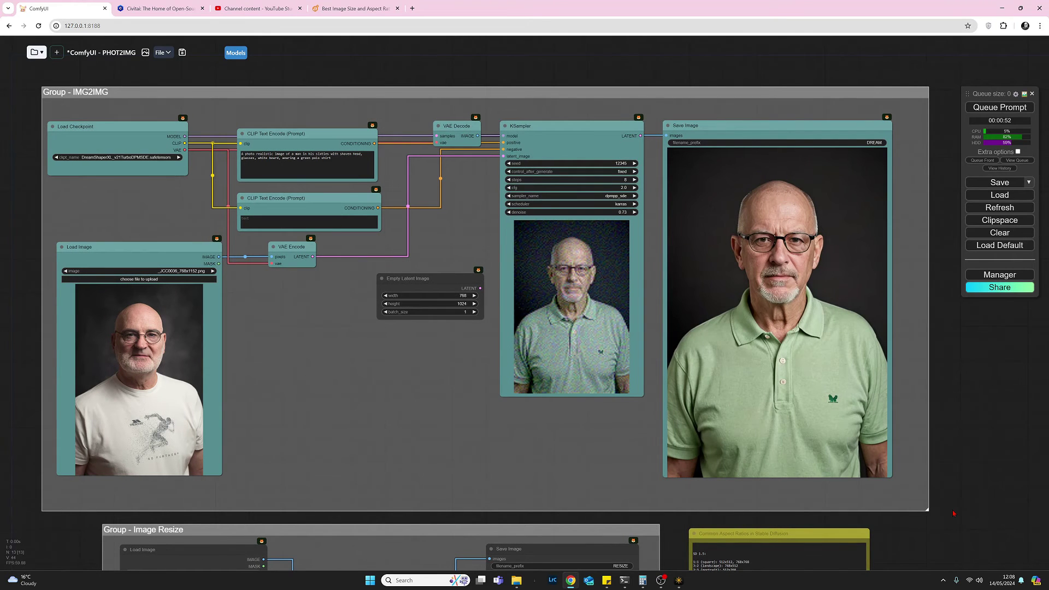